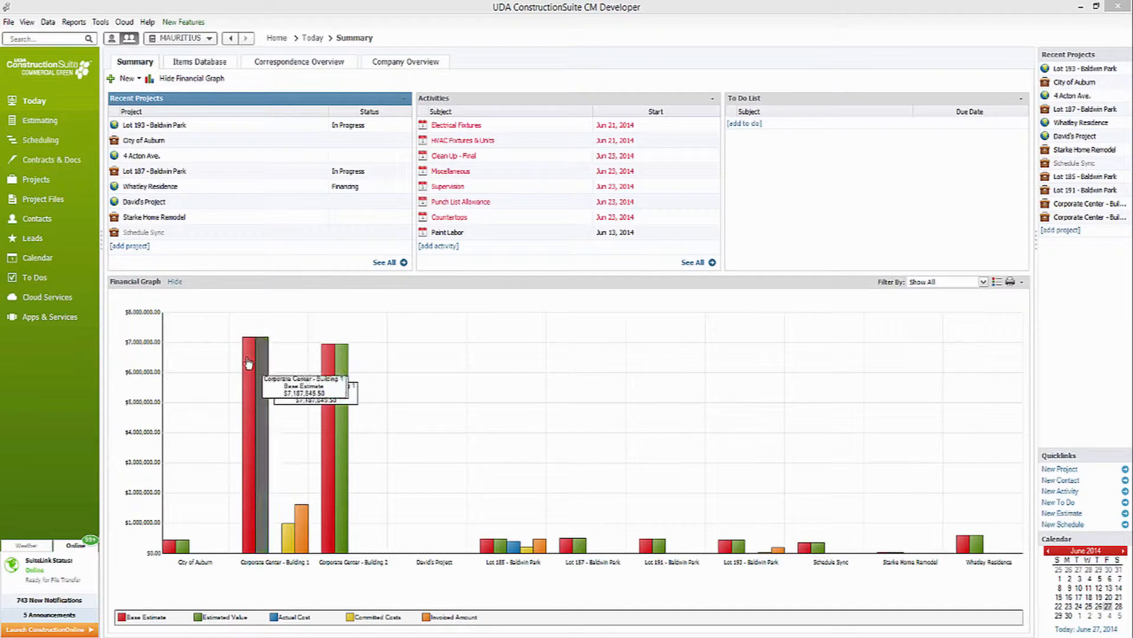
# Open the leads list and look over its filter options, including the lead stages.
pyautogui.click(47, 242)
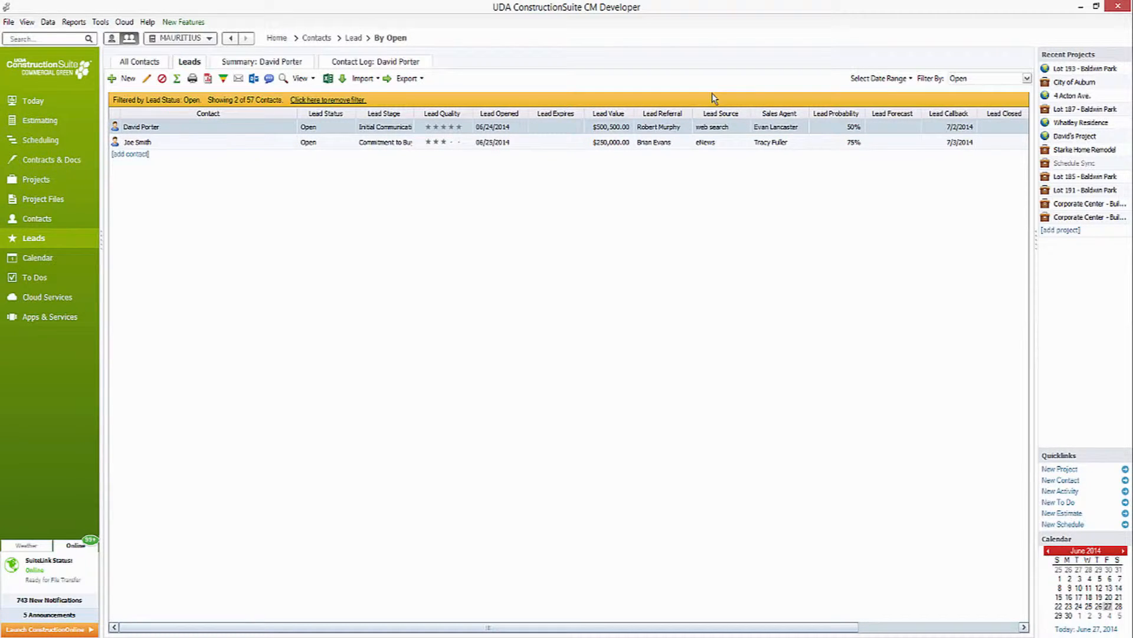
pyautogui.click(1027, 80)
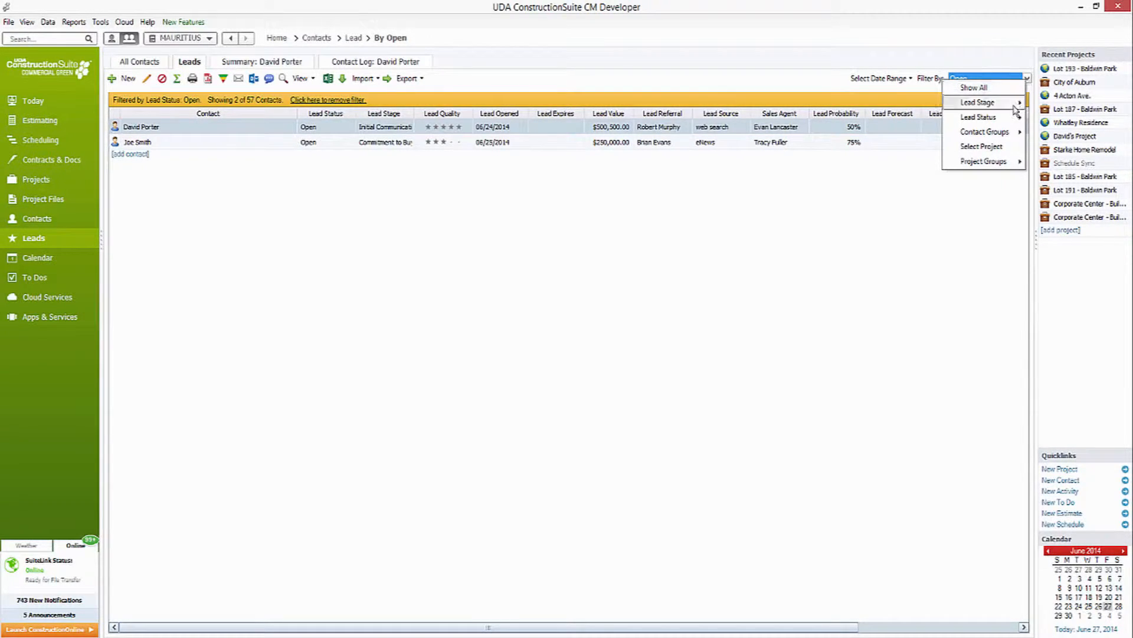
pyautogui.moveTo(1014, 118)
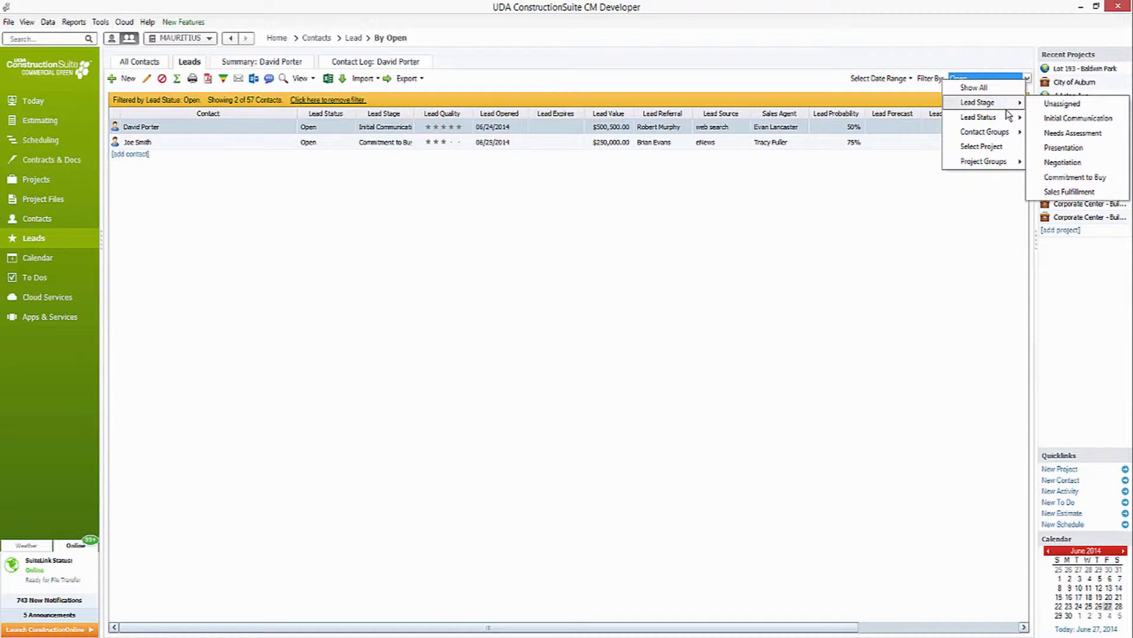
pyautogui.click(794, 85)
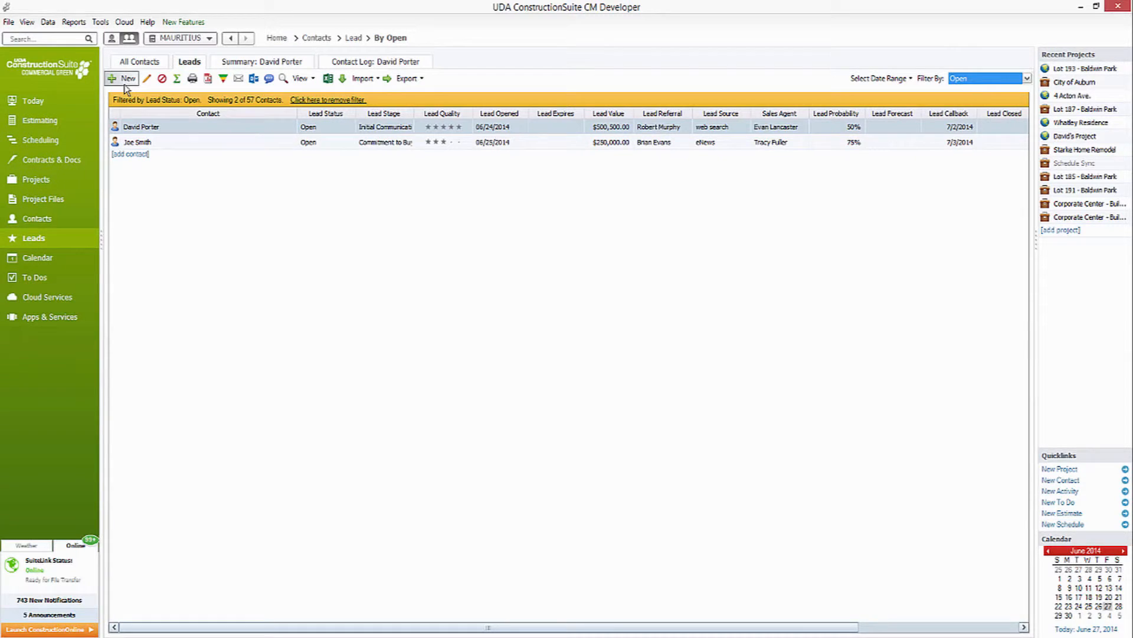
# Start a new contact and enter the lead's first name, last name and work email.
pyautogui.click(125, 85)
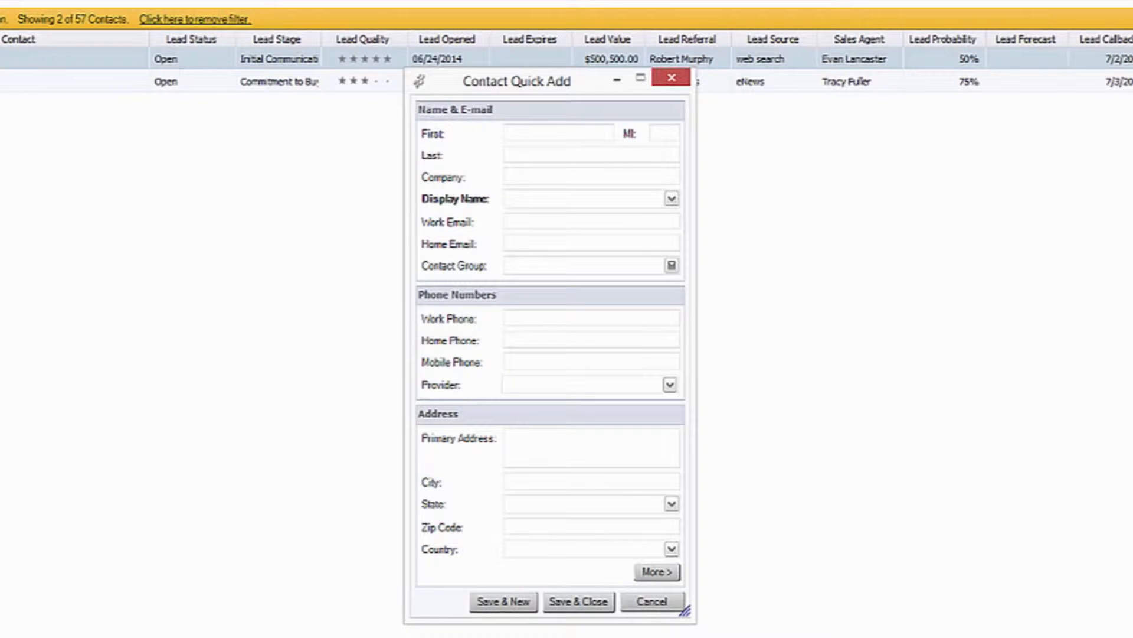
pyautogui.press('Tab')
pyautogui.press('Tab')
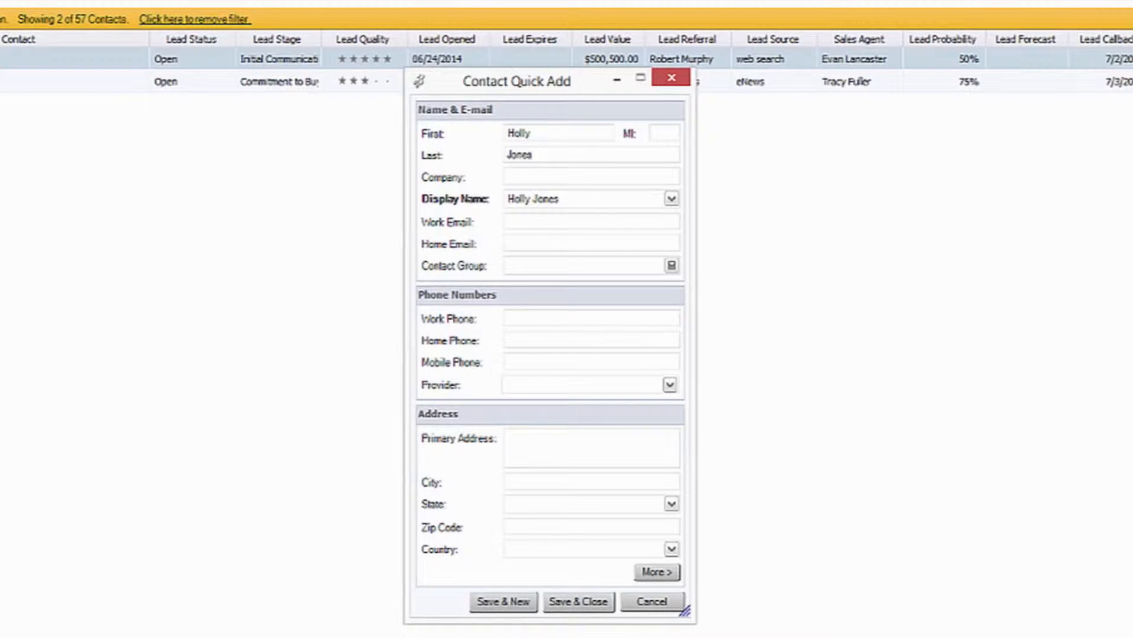
pyautogui.click(521, 222)
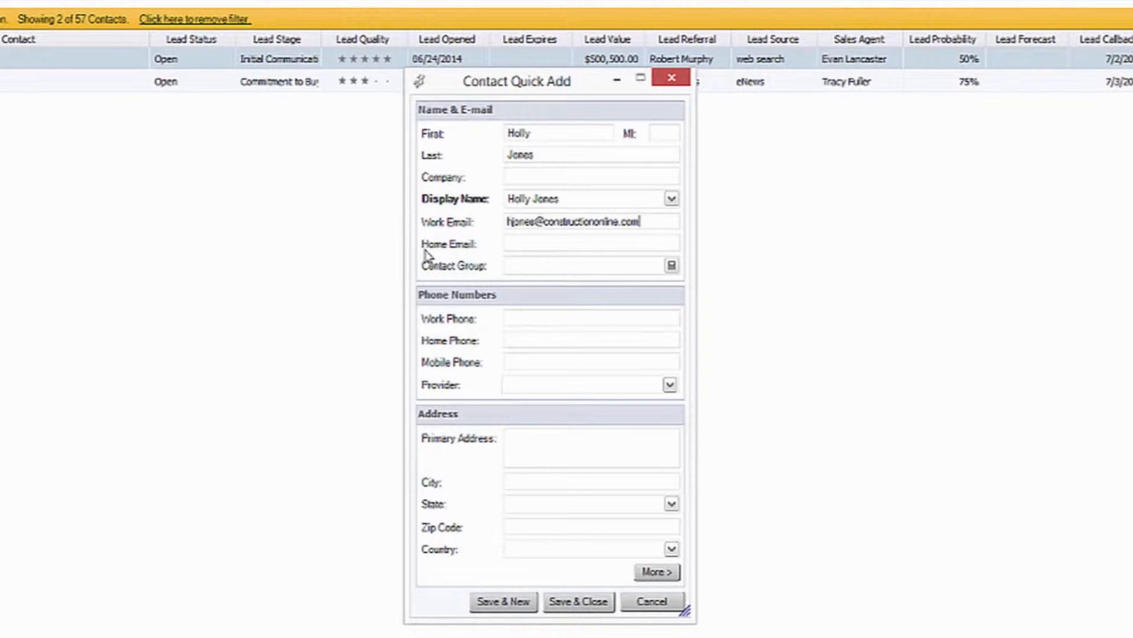
# Assign the new contact to the Lead contact group.
pyautogui.click(521, 267)
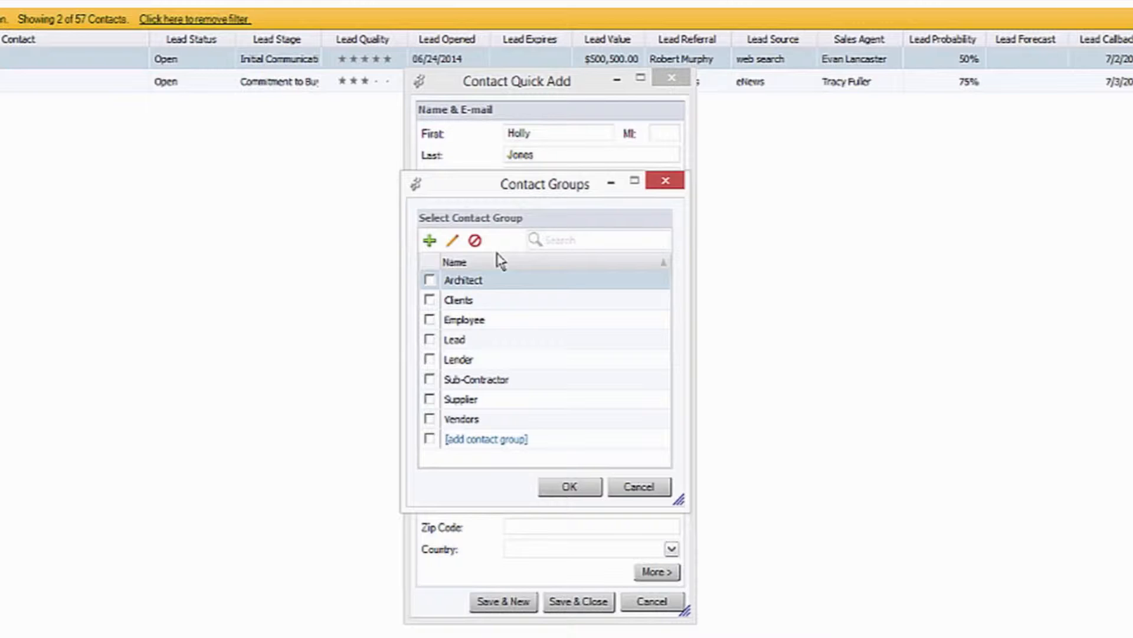
pyautogui.click(430, 339)
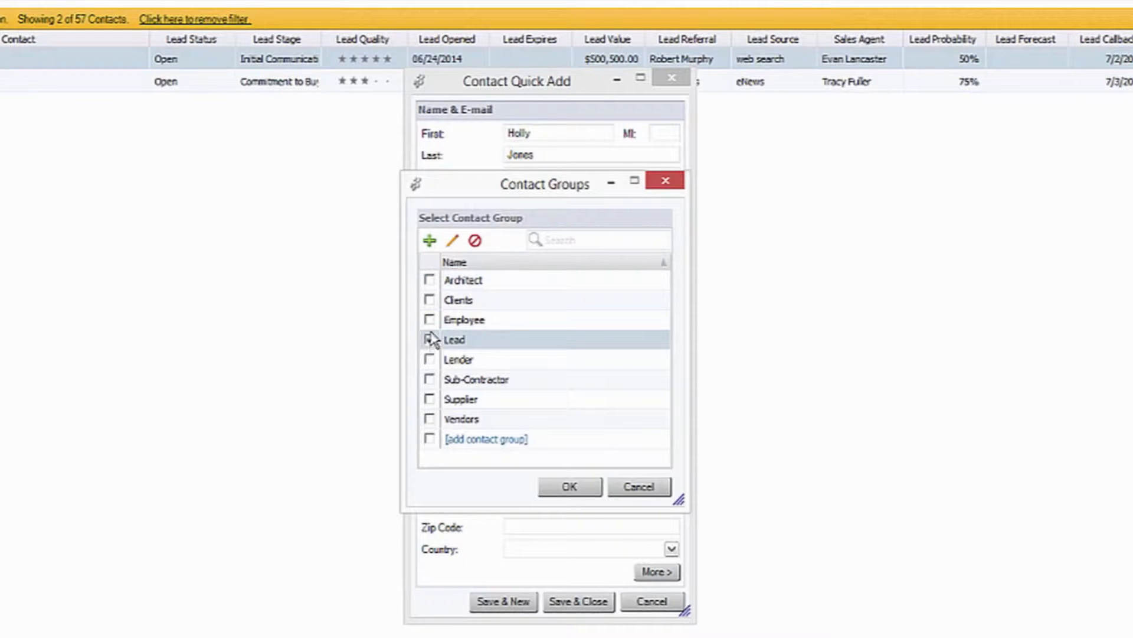
pyautogui.click(430, 339)
pyautogui.click(573, 488)
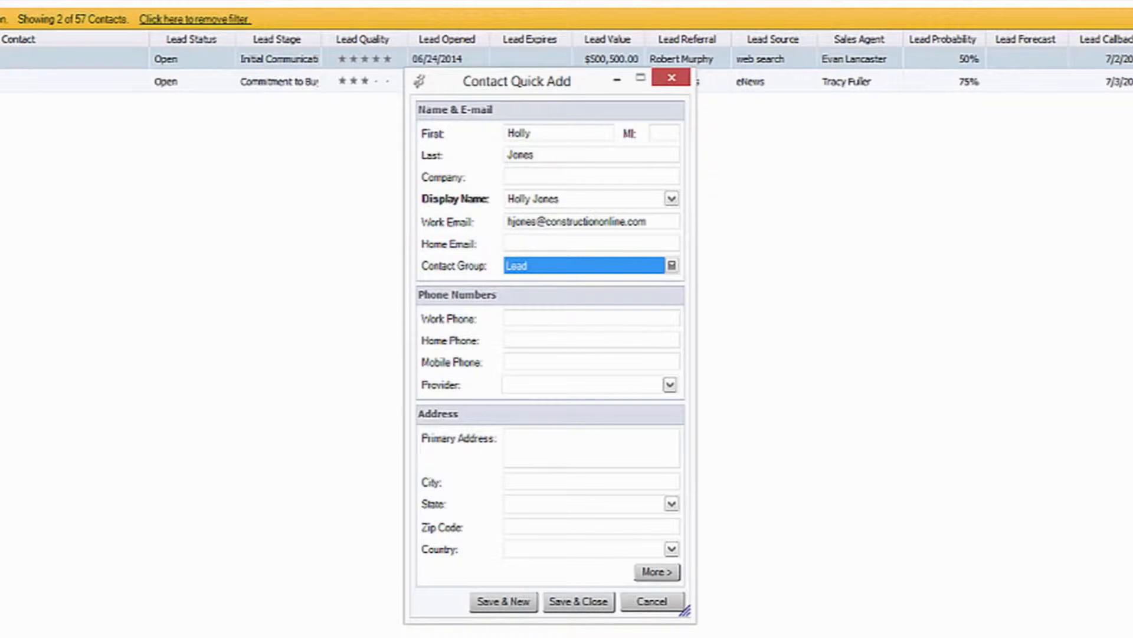
# Enter the contact's work phone number.
pyautogui.click(513, 316)
pyautogui.write('55')
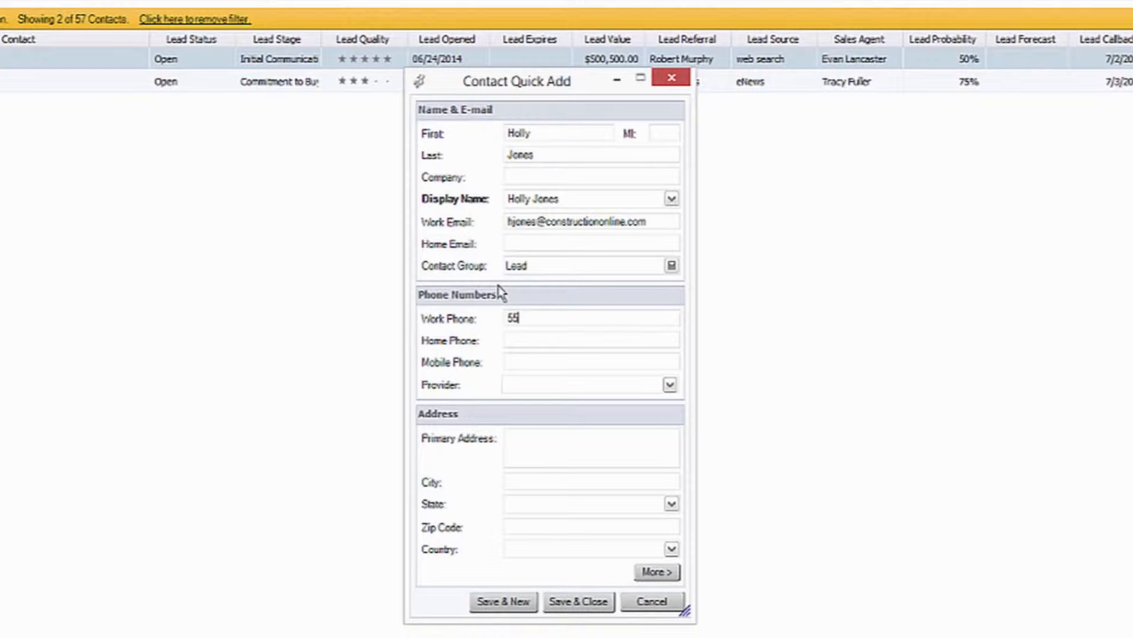
pyautogui.write('-55')
pyautogui.press('BackSpace')
pyautogui.press('BackSpace')
pyautogui.press('BackSpace')
pyautogui.write('5-448-7851')
# Fill in the contact's primary address, city, state and zip code.
pyautogui.click(564, 437)
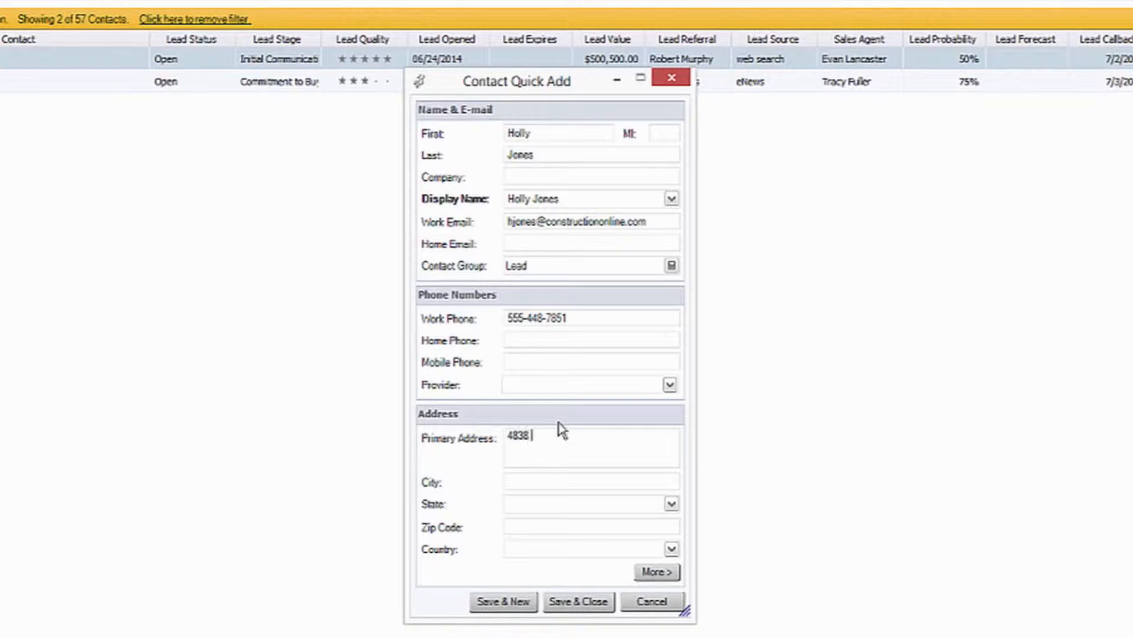
pyautogui.press('Tab')
pyautogui.write('Auburn')
pyautogui.press('Tab')
pyautogui.write('a')
pyautogui.press('Tab')
pyautogui.write('3683')
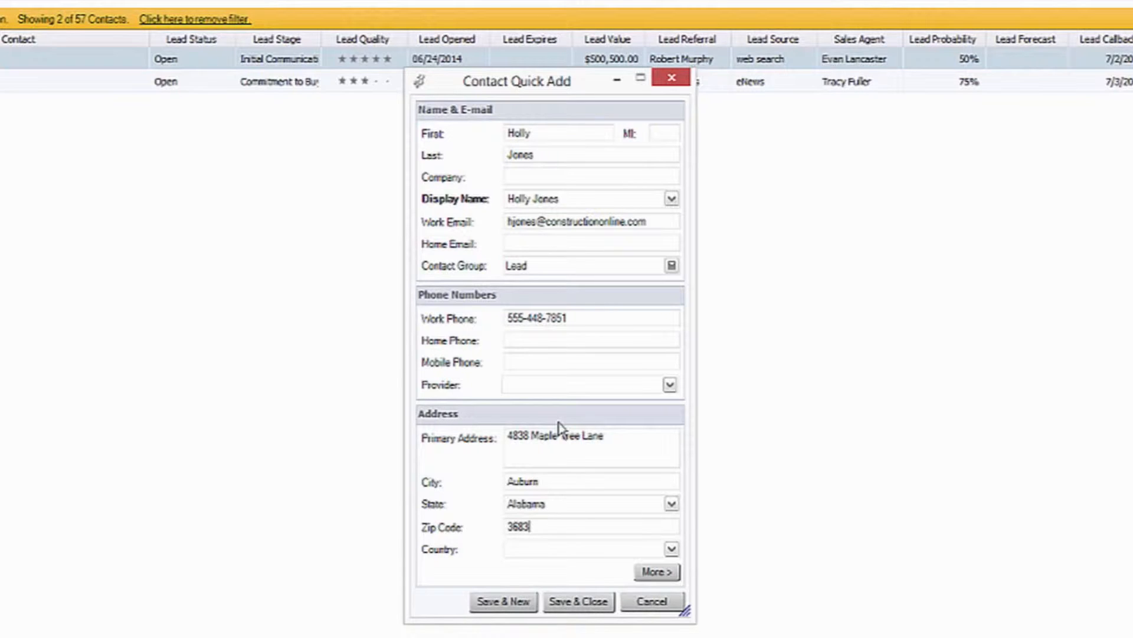
pyautogui.write('0')
pyautogui.click(532, 549)
# Expand the new contact to its full record and set the lead value to $315,000.00 with a lead probability of 75%.
pyautogui.click(654, 577)
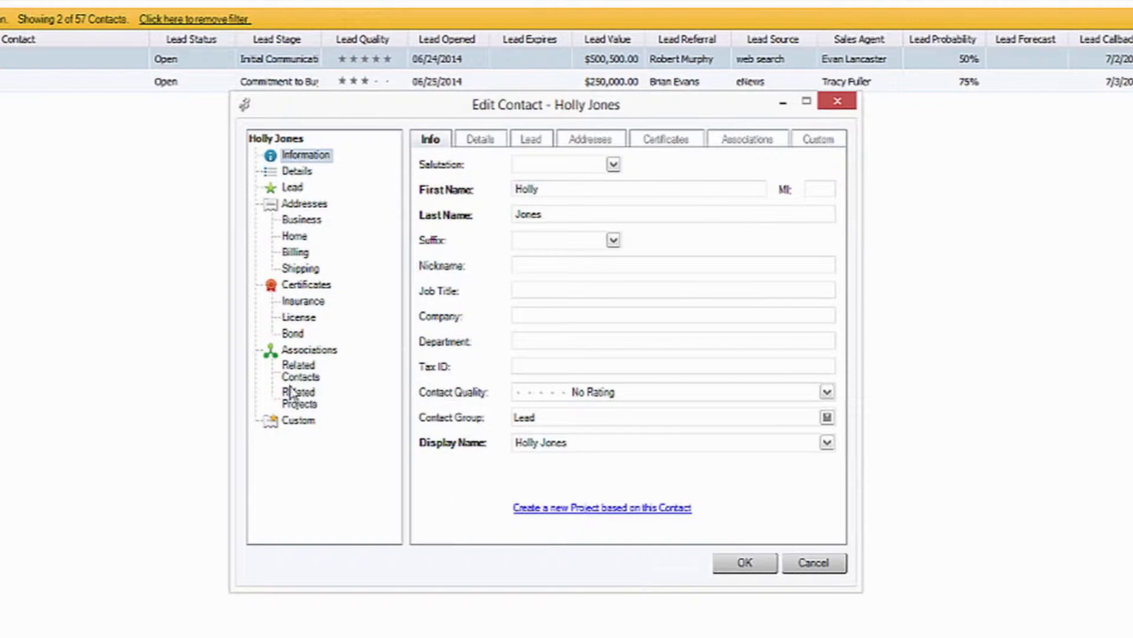
pyautogui.click(530, 142)
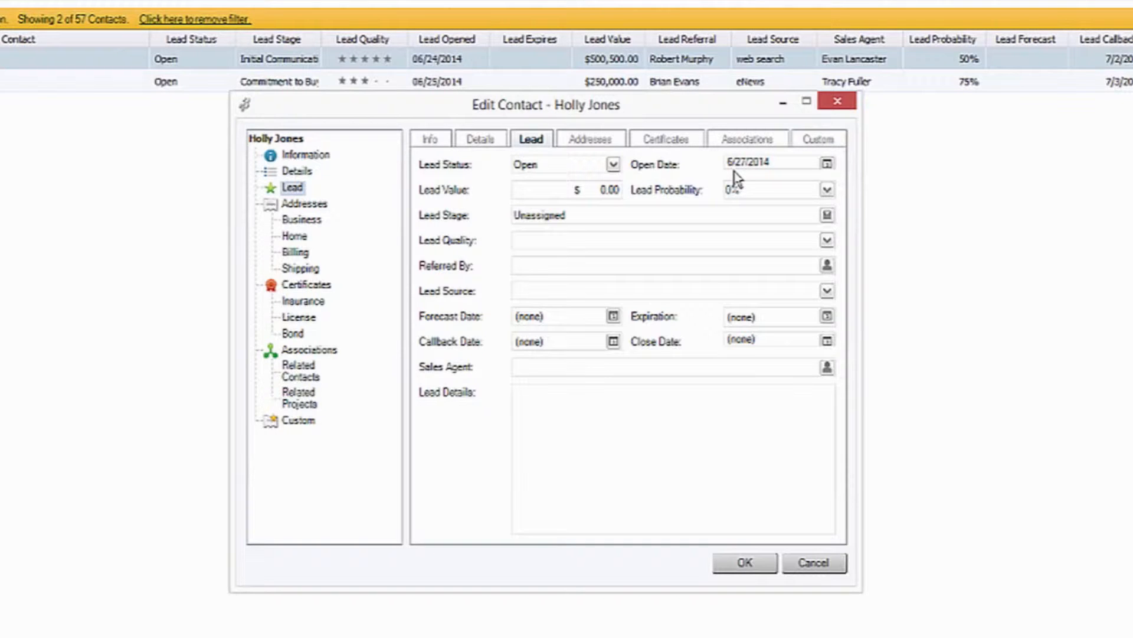
pyautogui.click(590, 190)
pyautogui.write('315000')
pyautogui.click(753, 192)
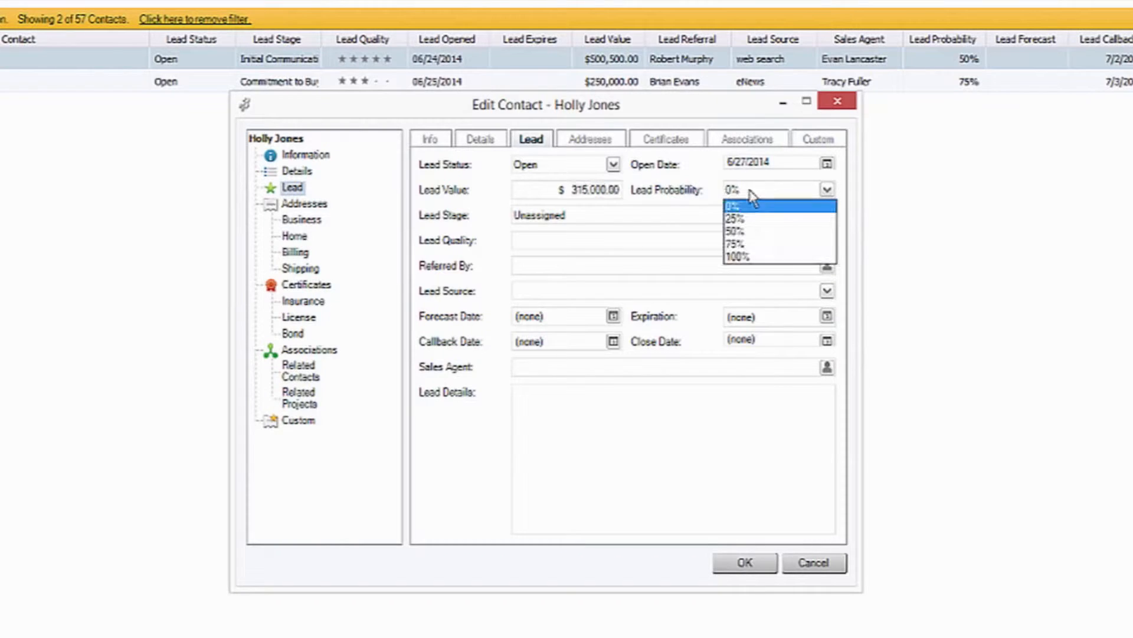
pyautogui.click(761, 239)
# Set the lead stage to Presentation and rate the lead quality as 4-Star.
pyautogui.doubleClick(569, 217)
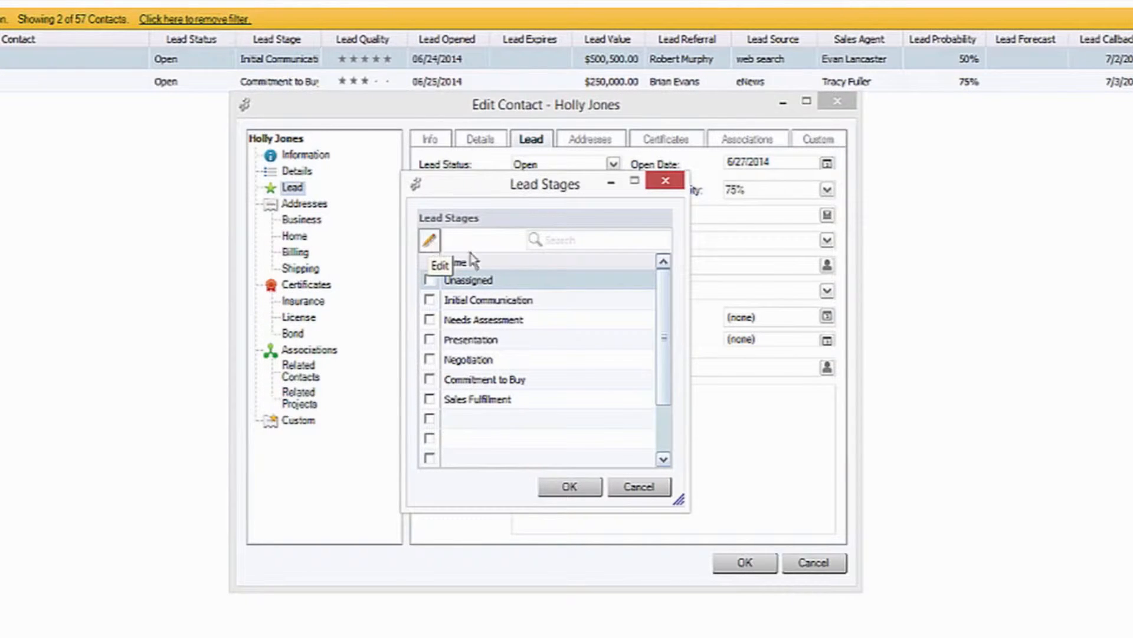
pyautogui.click(430, 340)
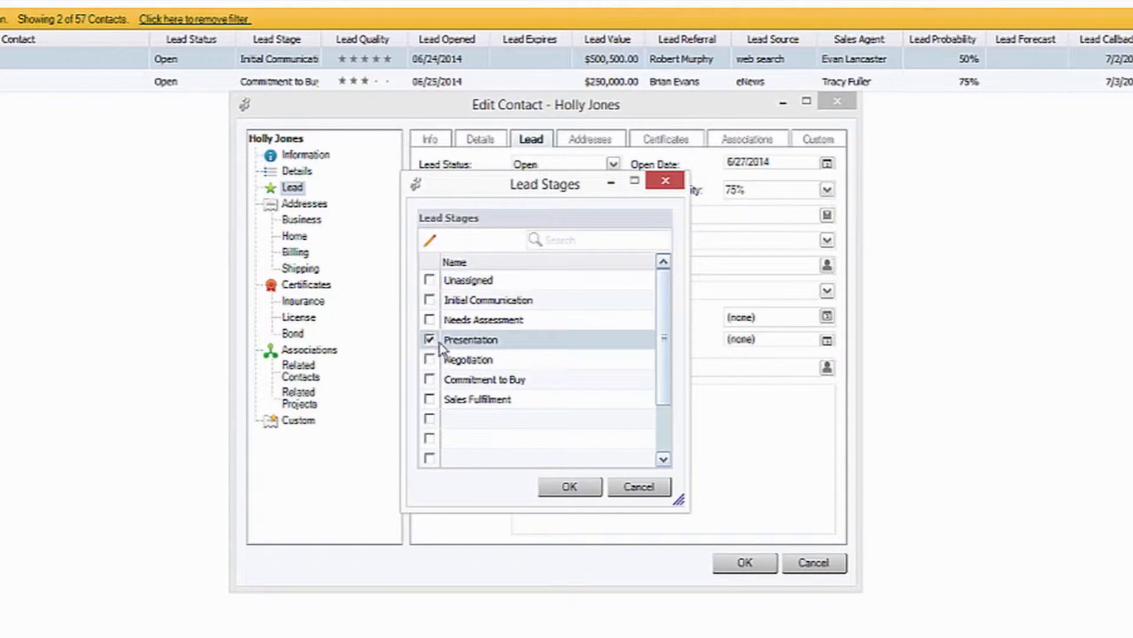
pyautogui.click(569, 485)
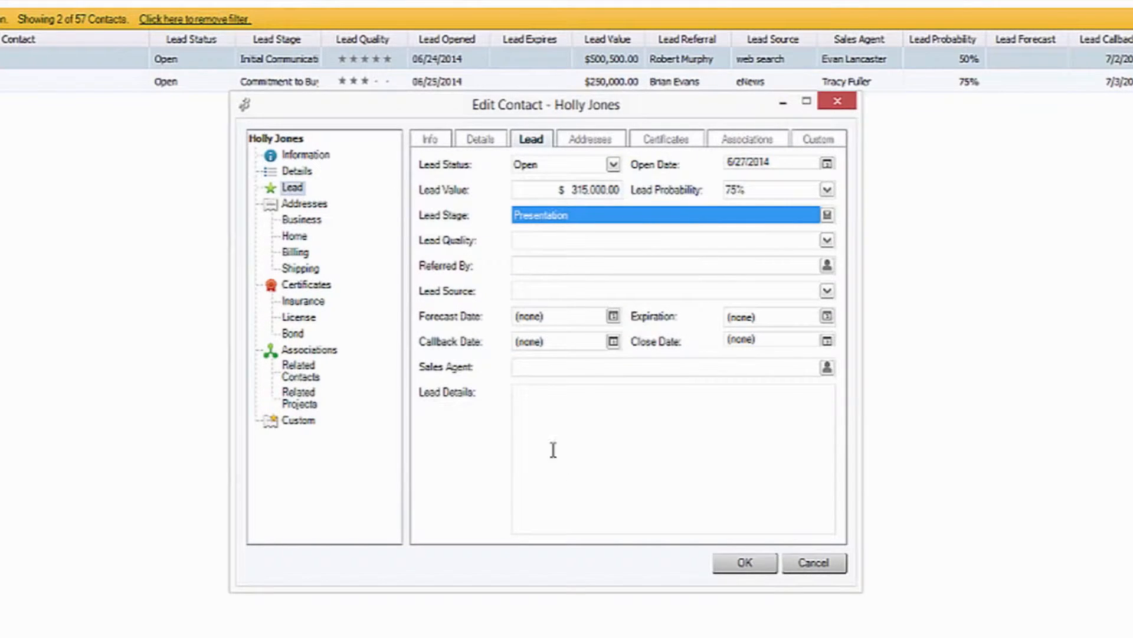
pyautogui.click(541, 242)
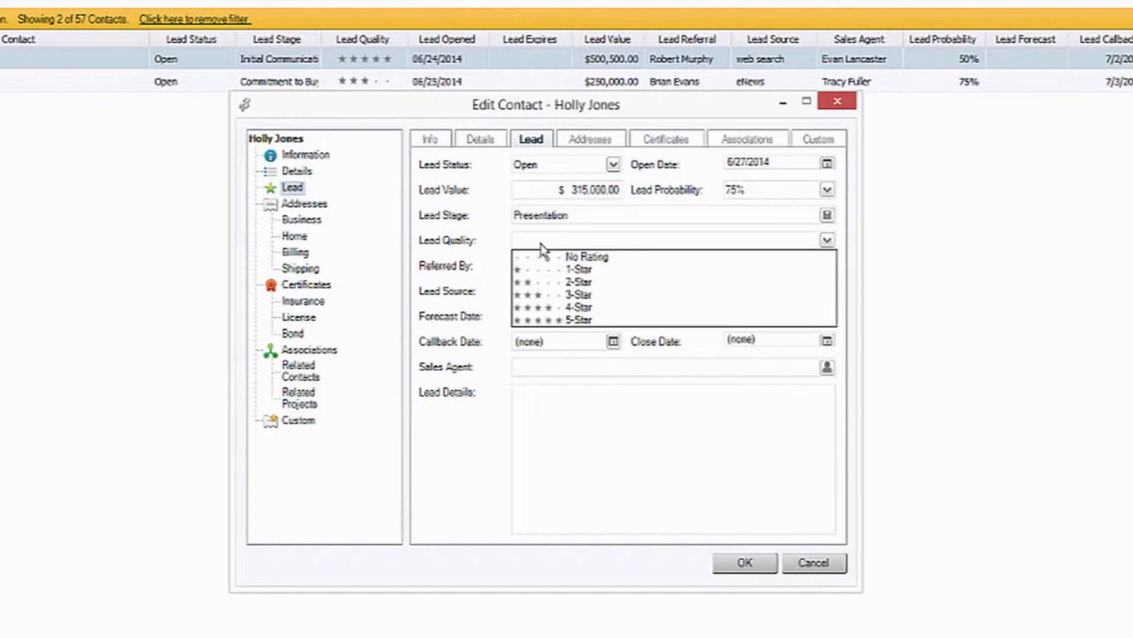
pyautogui.click(543, 306)
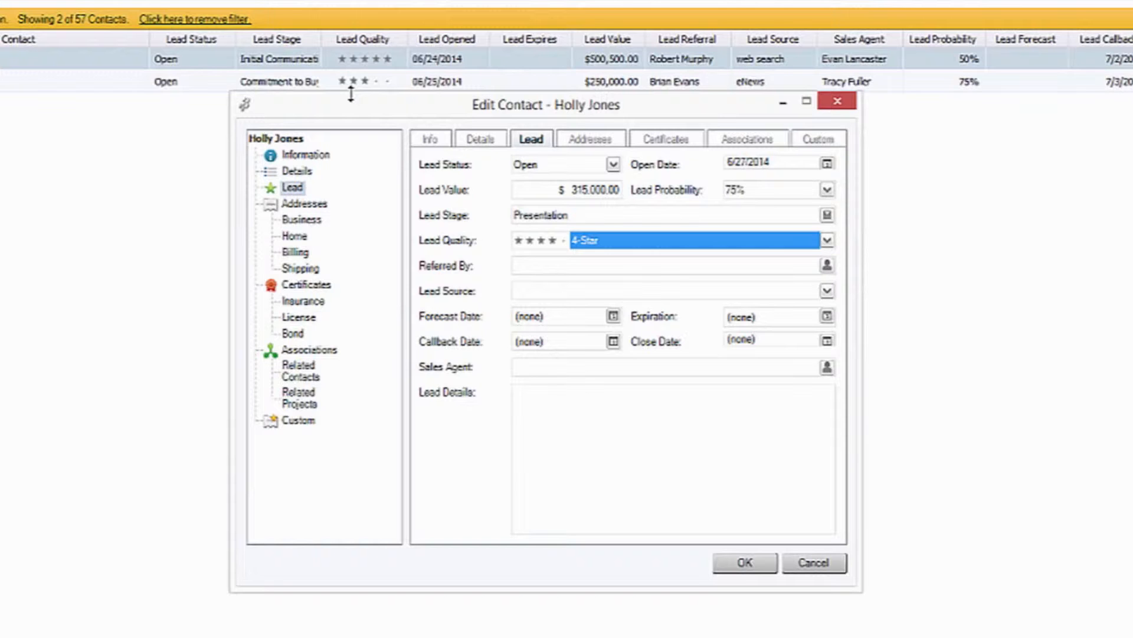
# Set who referred the lead by choosing the third contact in the alphabetical contact list.
pyautogui.doubleClick(537, 267)
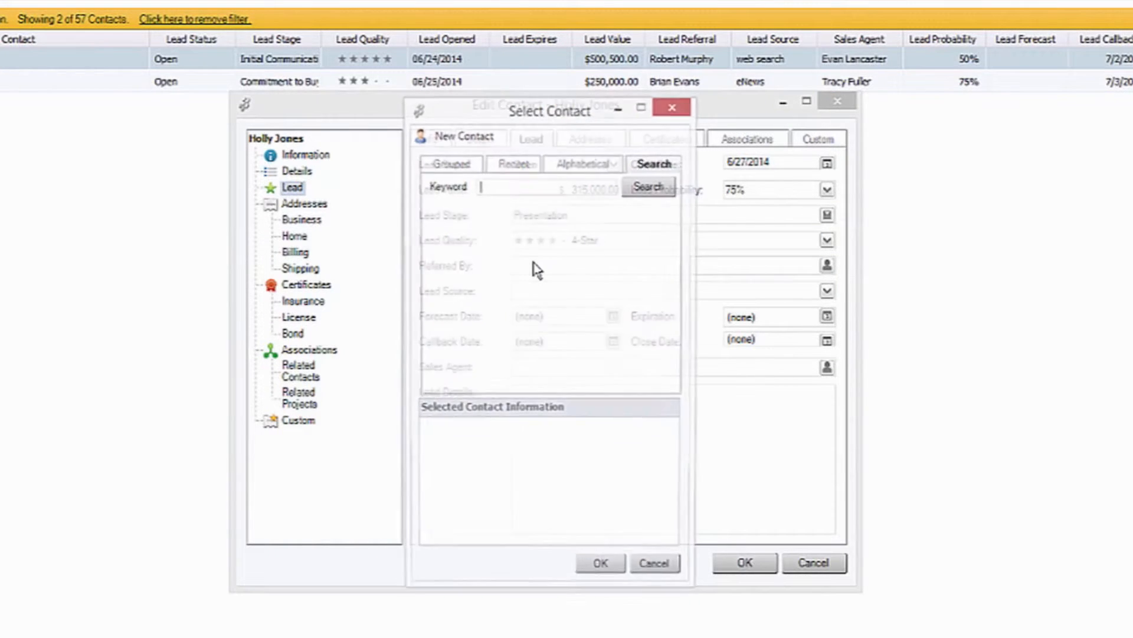
pyautogui.moveTo(540, 122); pyautogui.dragTo(898, 152)
pyautogui.click(937, 204)
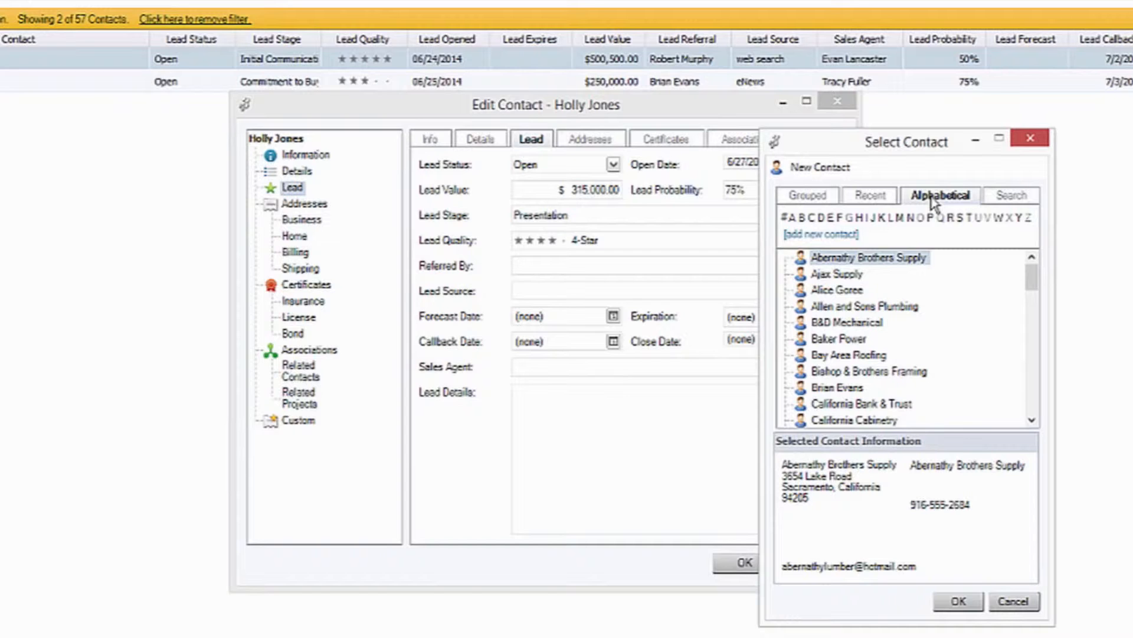
pyautogui.click(838, 292)
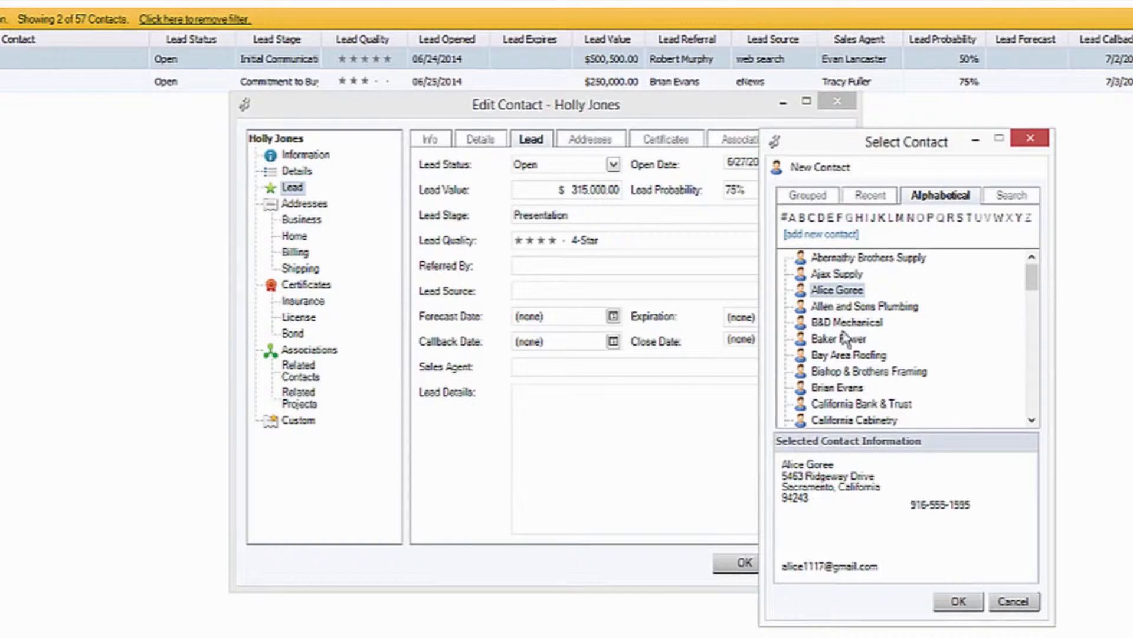
pyautogui.click(978, 605)
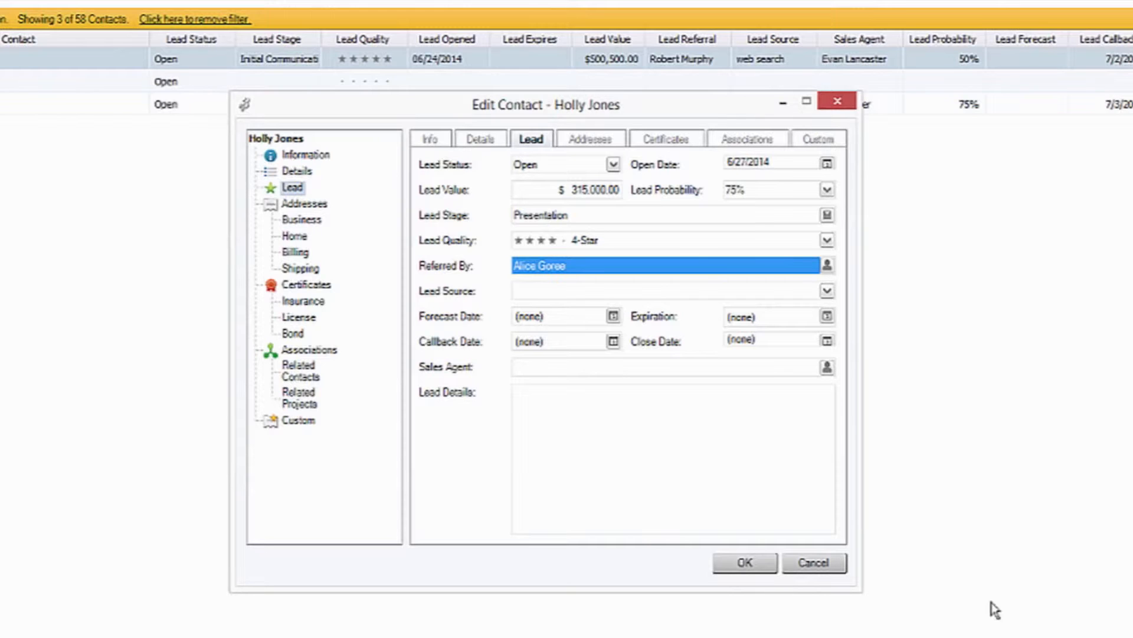
# Set the lead source to web search and the callback date to 7/2/2014.
pyautogui.click(566, 291)
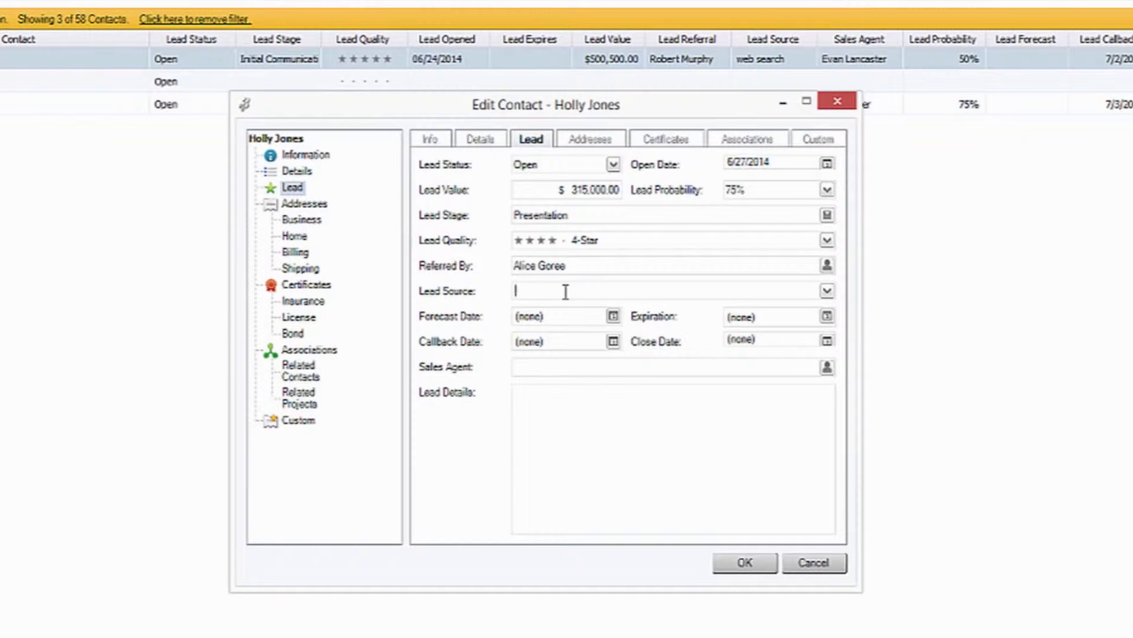
pyautogui.write('web search')
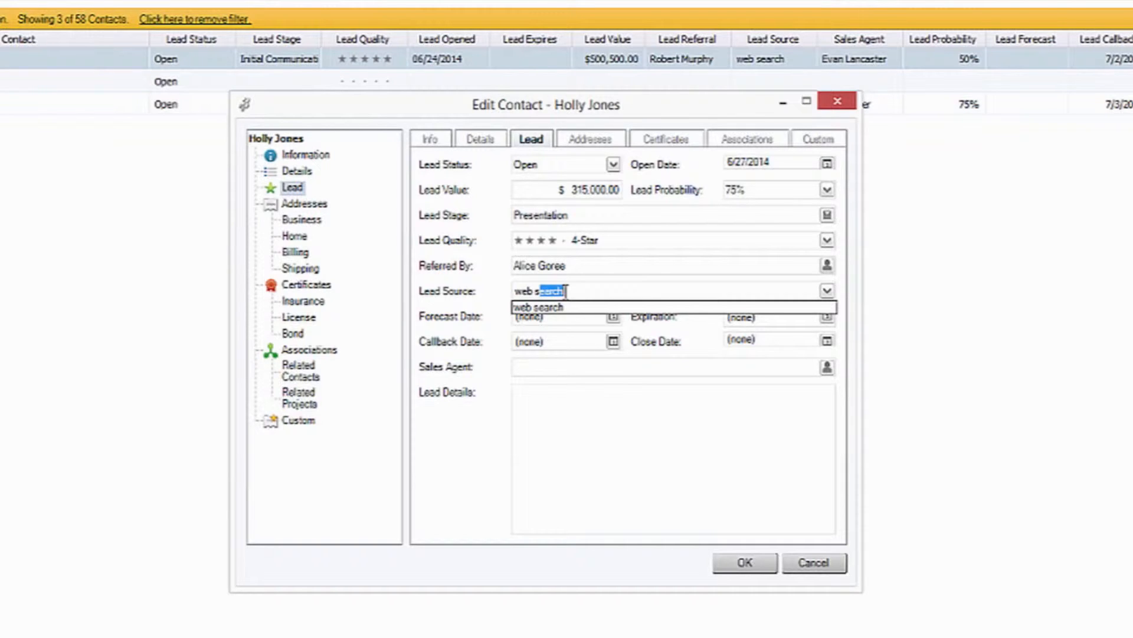
pyautogui.click(563, 308)
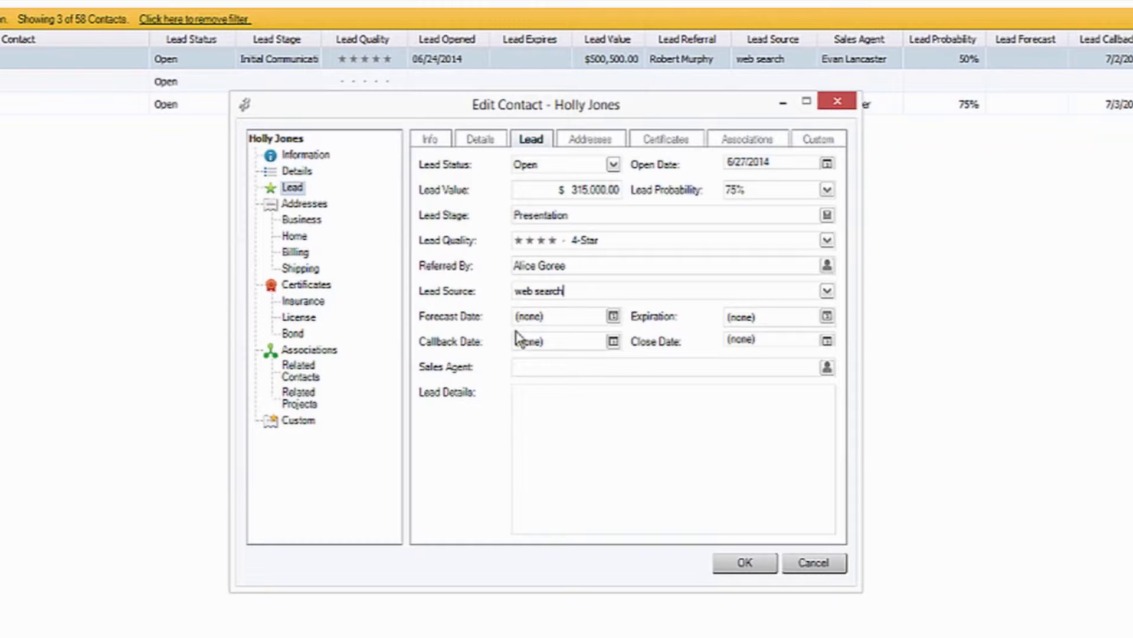
pyautogui.click(614, 342)
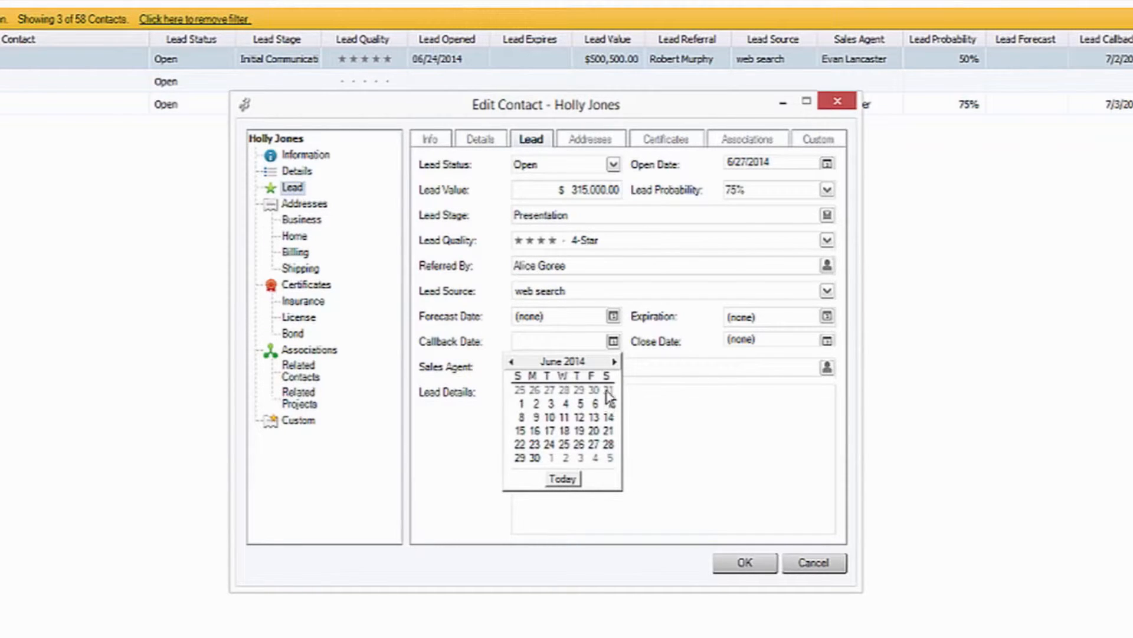
pyautogui.click(615, 361)
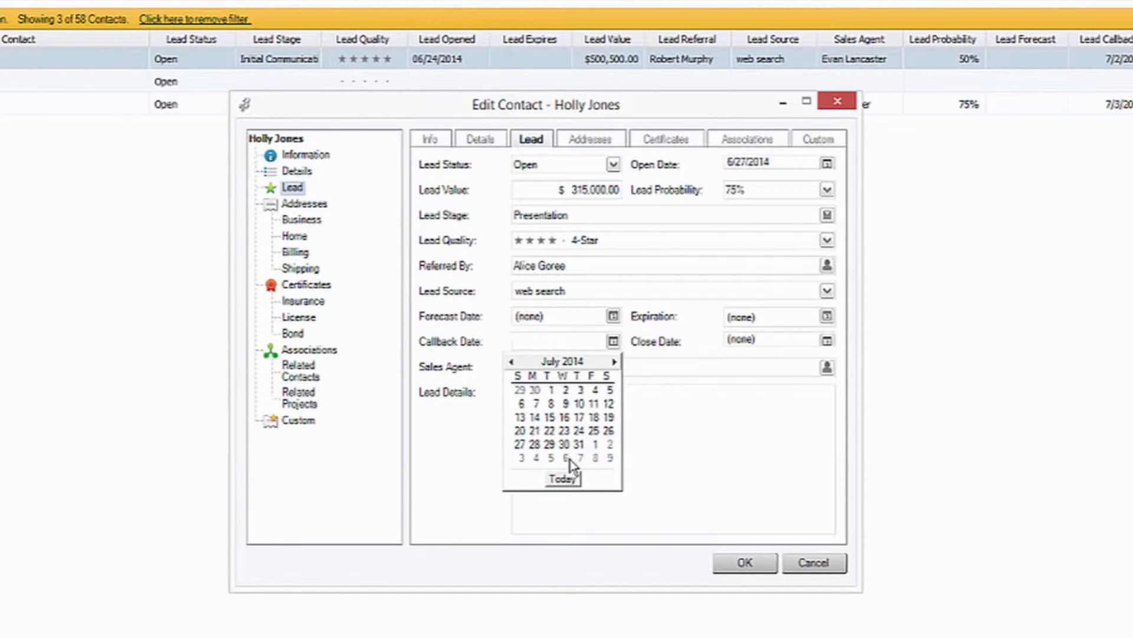
pyautogui.click(565, 390)
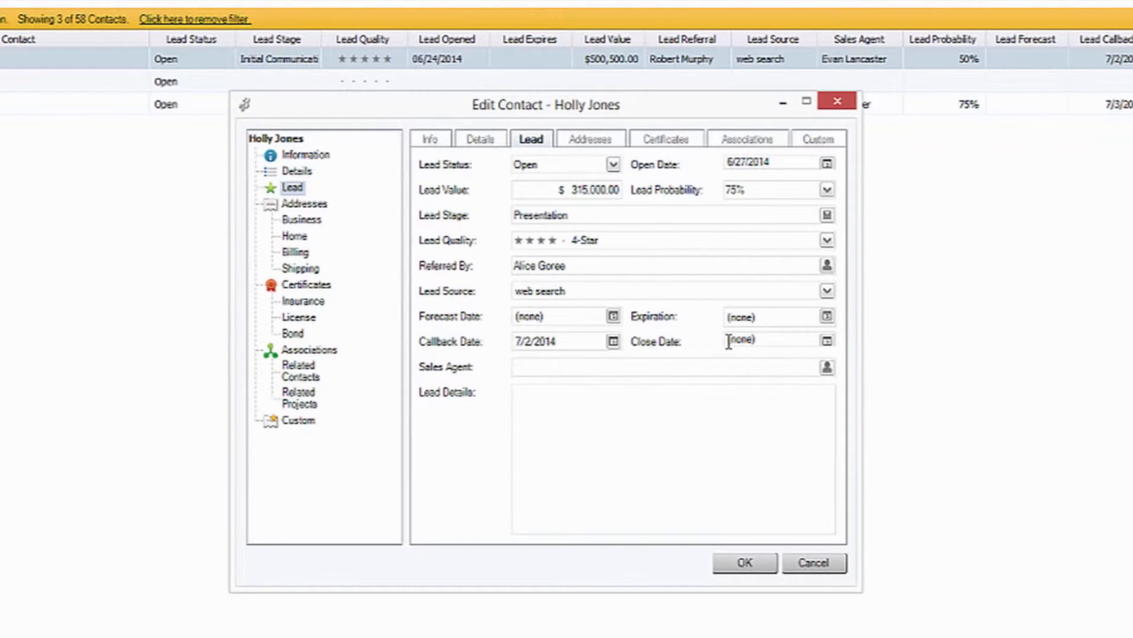
pyautogui.click(614, 167)
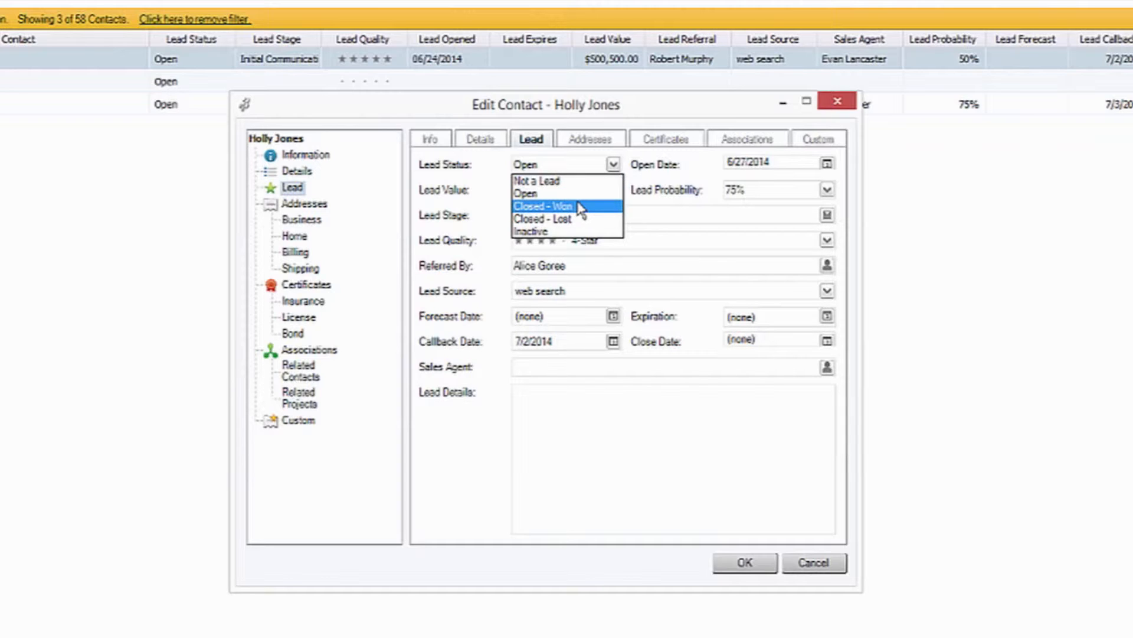
pyautogui.click(754, 359)
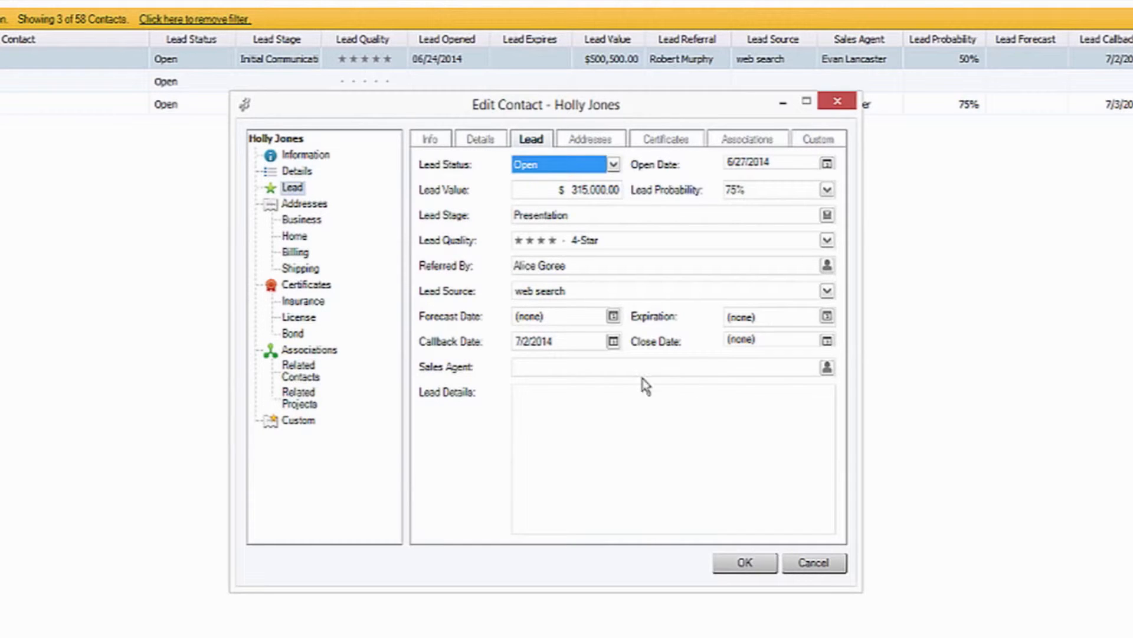
# Set the sales agent to the contact listed directly above Foster Plumbing and save the edited lead contact.
pyautogui.click(691, 369)
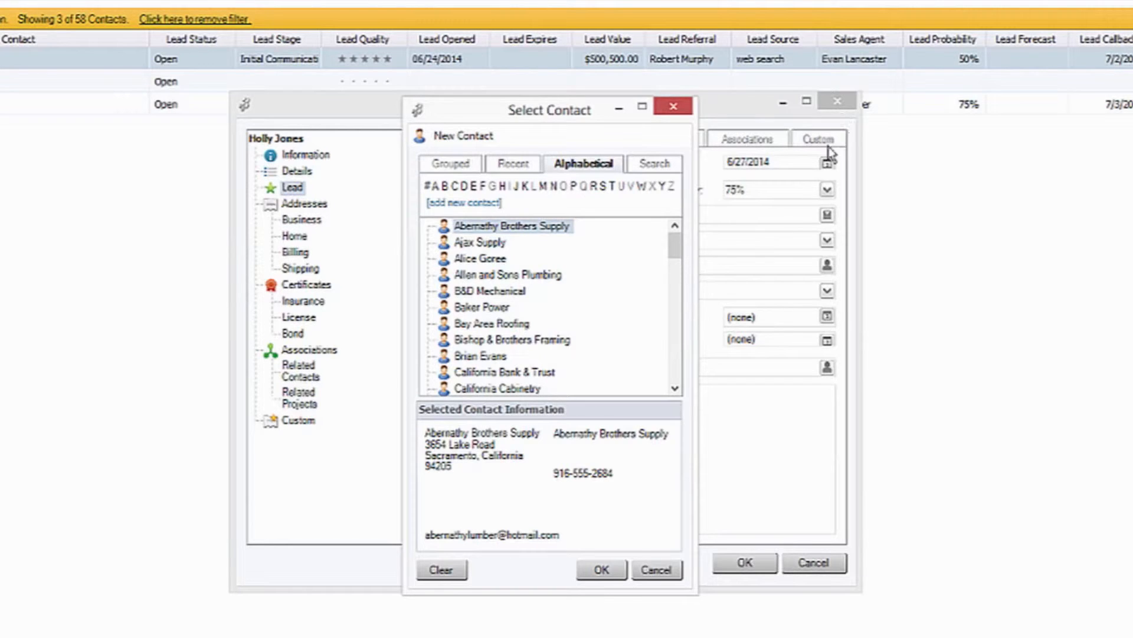
pyautogui.scroll(-1, 676, 387)
pyautogui.scroll(-4, 675, 389)
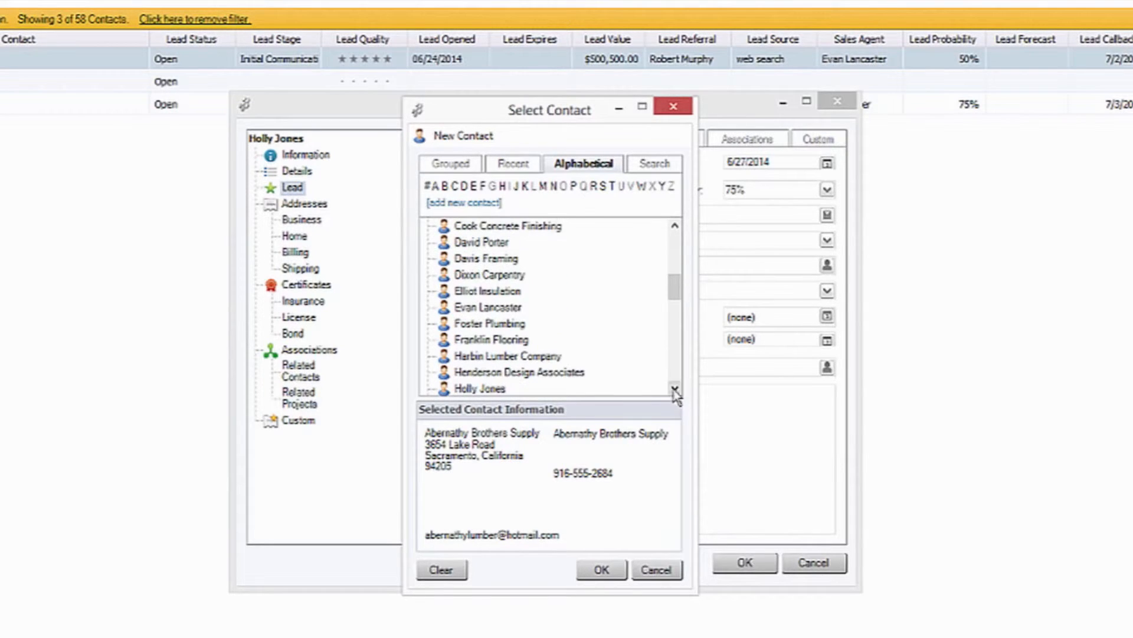
pyautogui.click(500, 308)
pyautogui.click(608, 571)
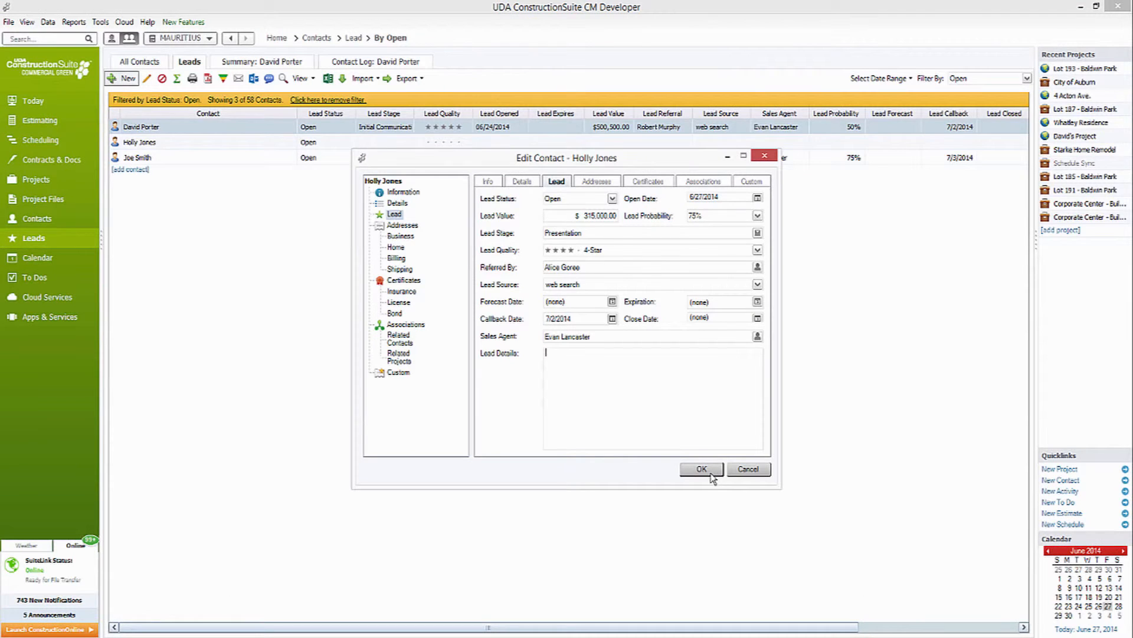
pyautogui.click(711, 473)
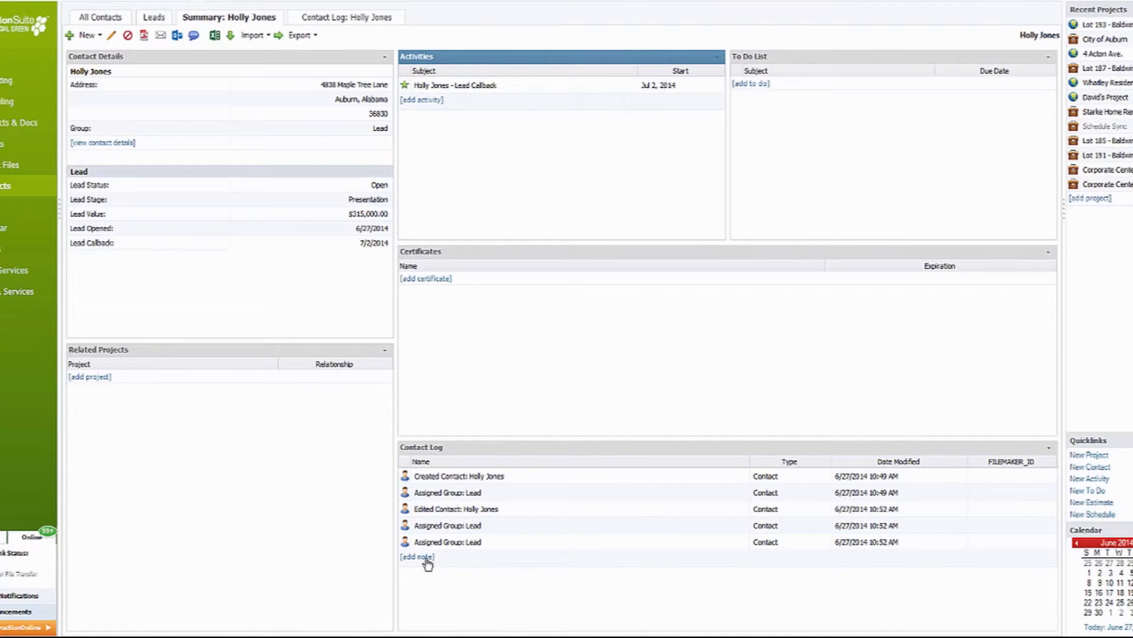
# Review the contact's new note form and the project relation form with its relationship types, cancelling out of each.
pyautogui.click(427, 557)
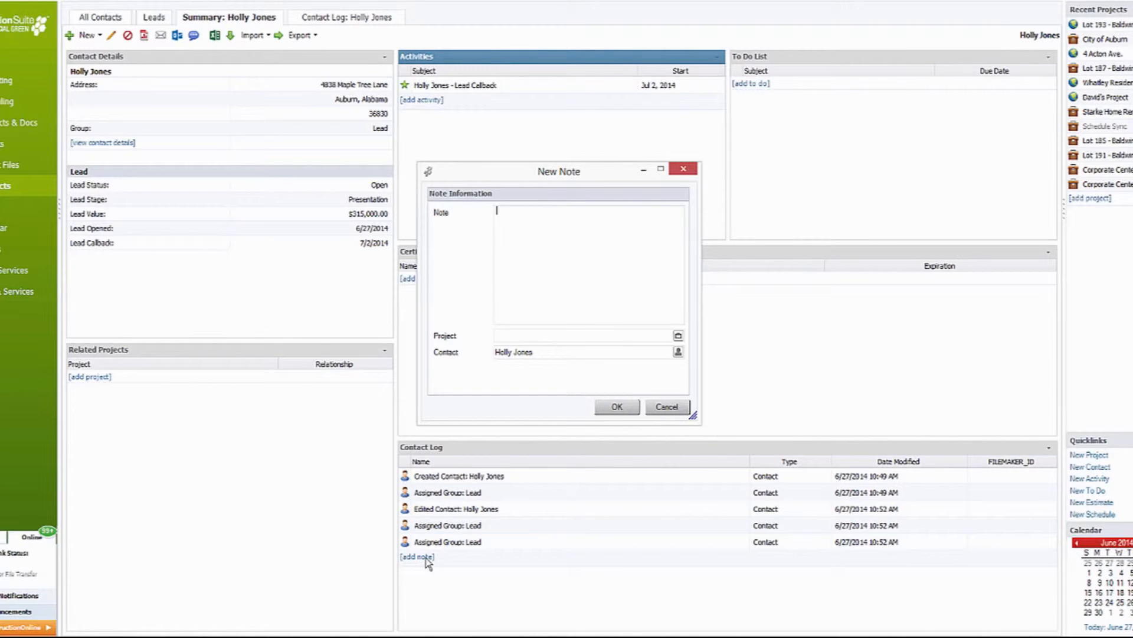
pyautogui.click(667, 407)
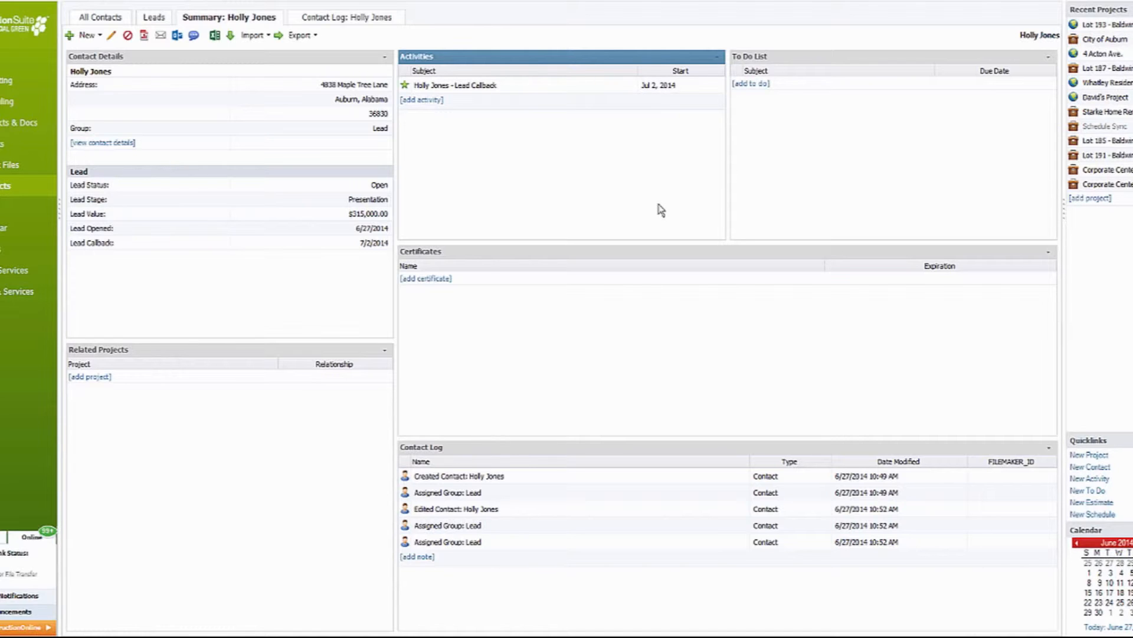
pyautogui.click(91, 377)
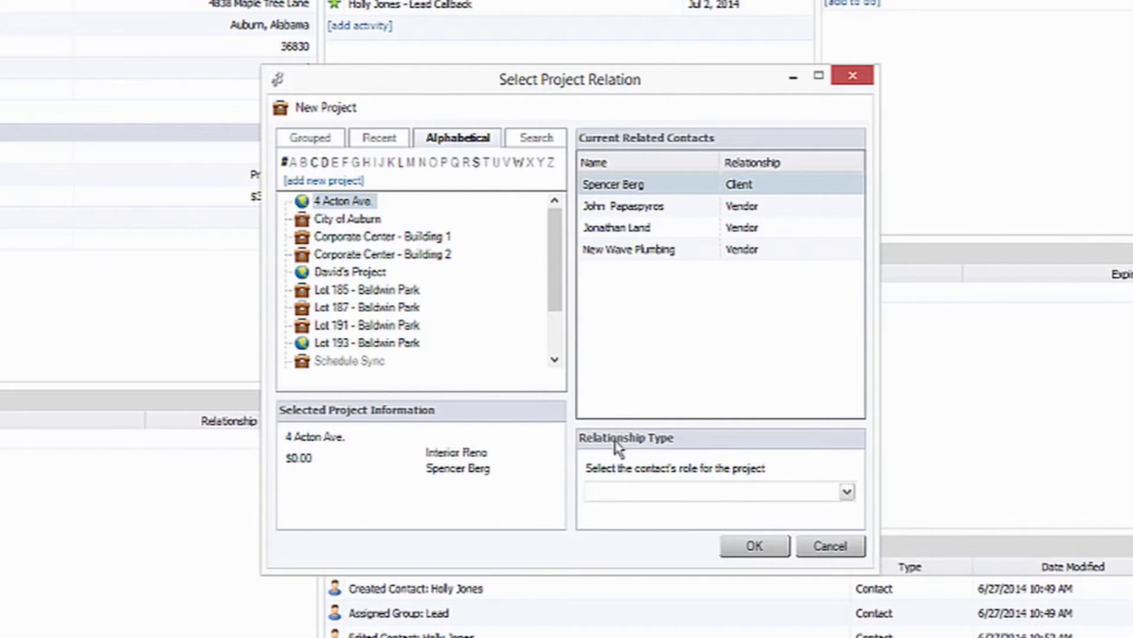
pyautogui.click(693, 491)
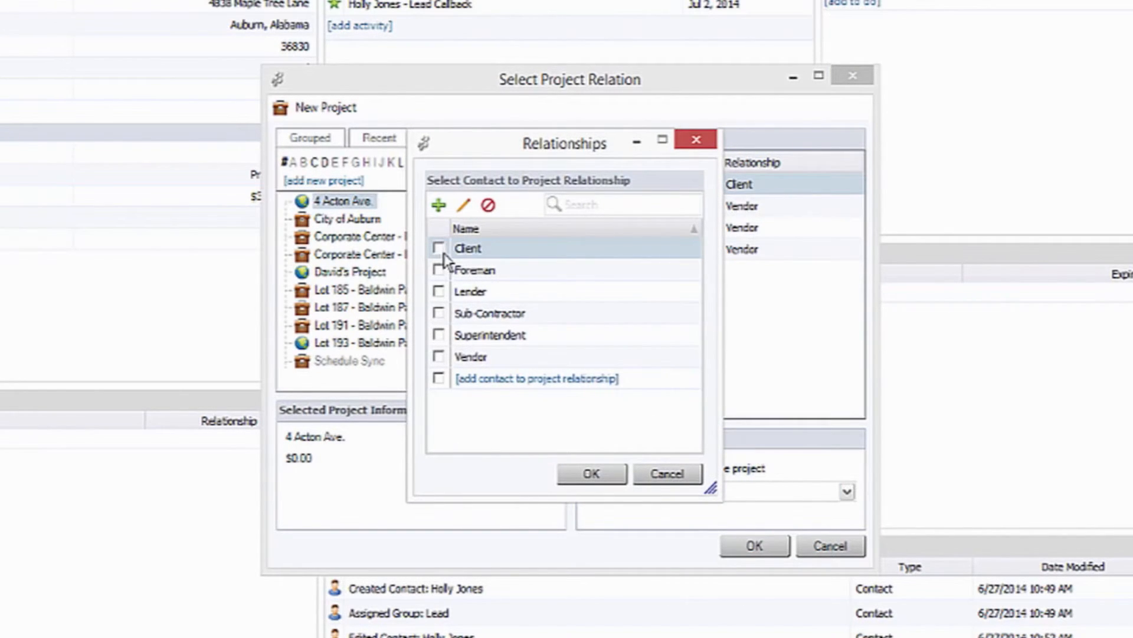
pyautogui.click(662, 479)
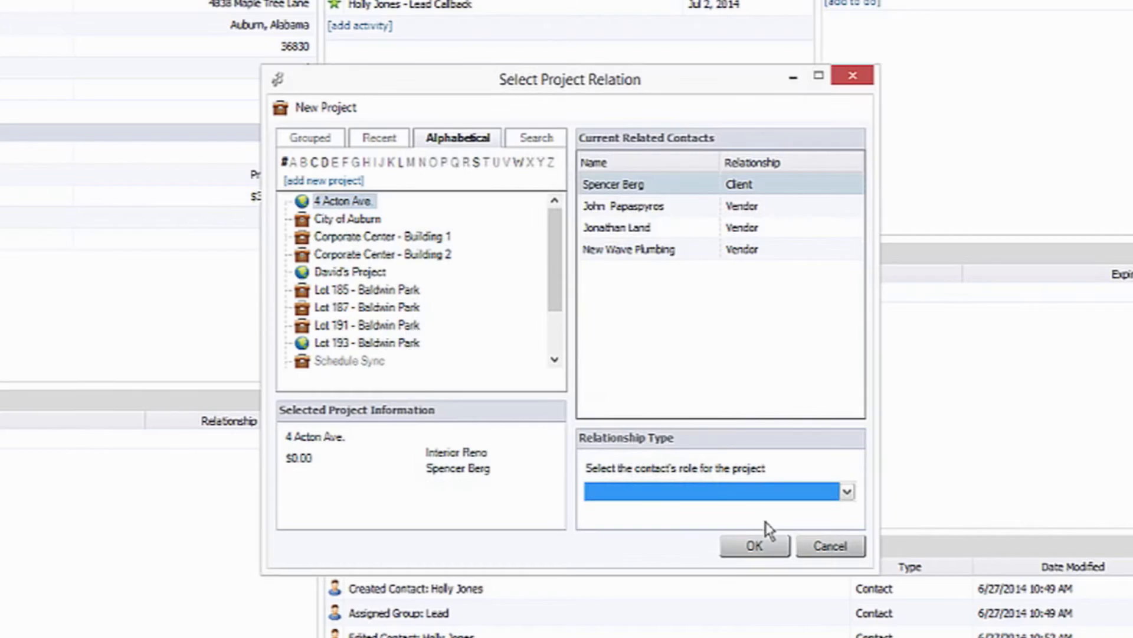
pyautogui.click(833, 544)
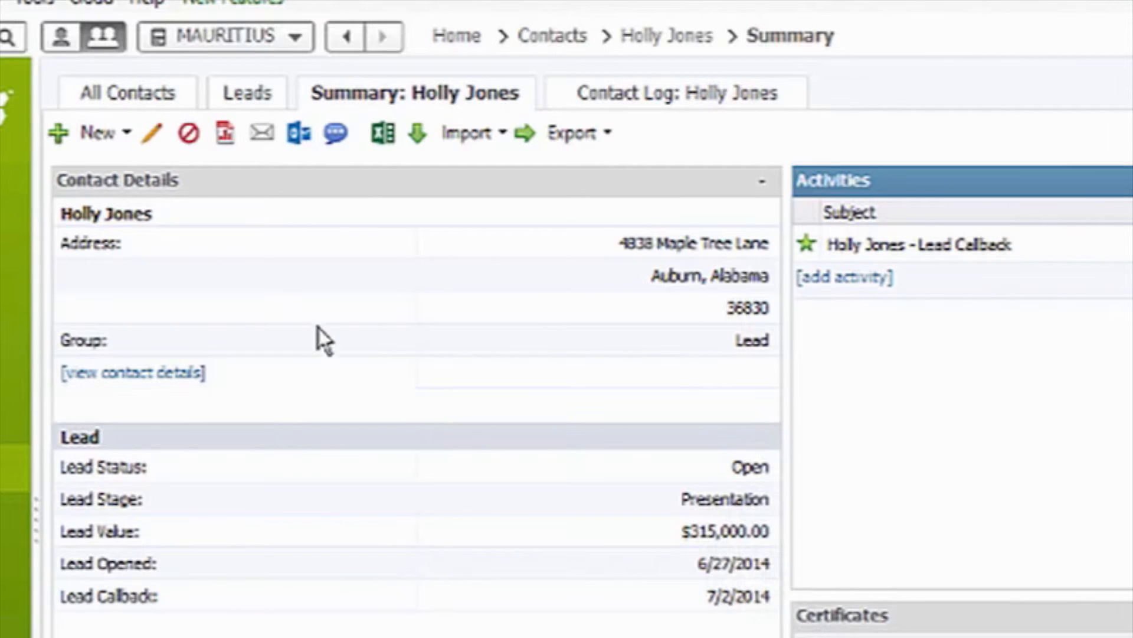
# Return to the leads list and change its view to Group By.
pyautogui.click(245, 96)
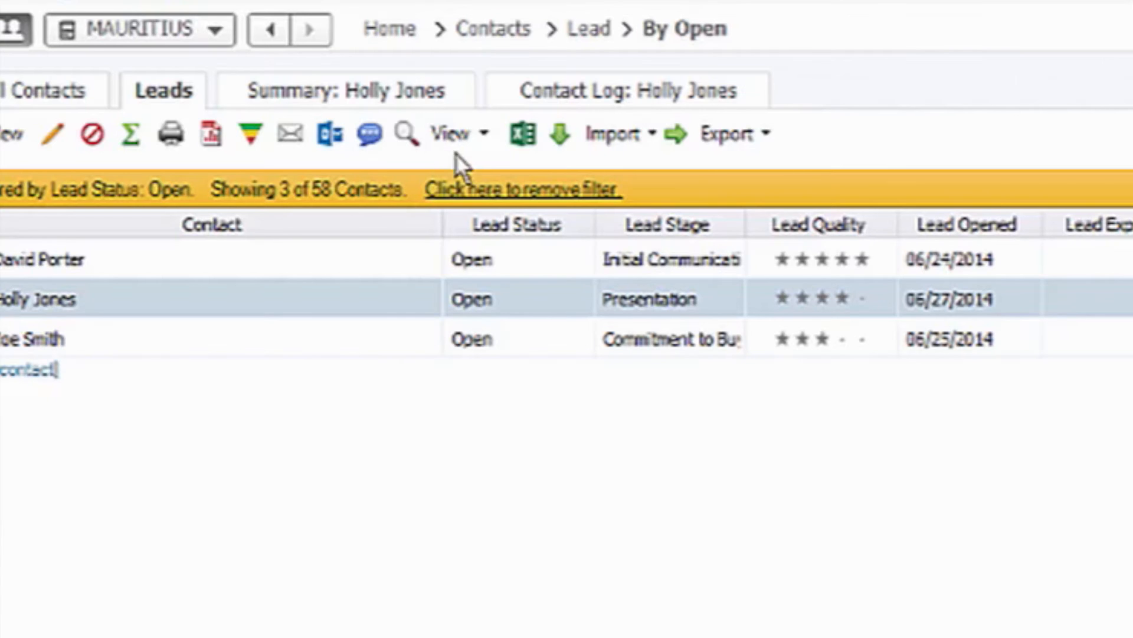
pyautogui.click(452, 149)
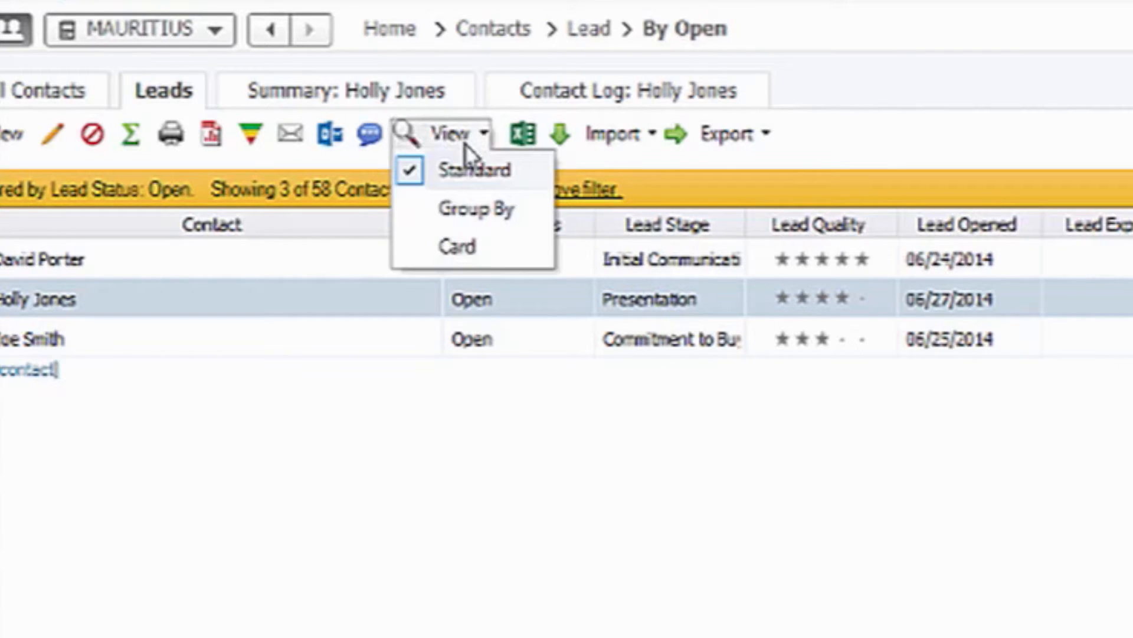
pyautogui.click(519, 223)
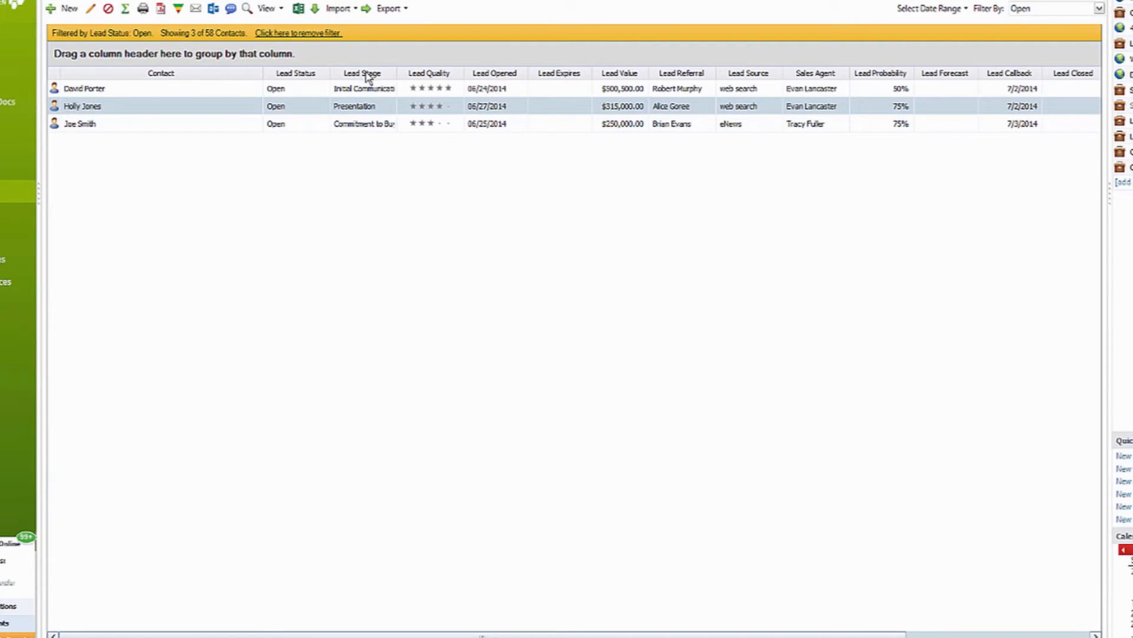
# Try grouping the leads by Lead Stage with every stage expanded, and remove that grouping again.
pyautogui.moveTo(367, 77); pyautogui.dragTo(355, 59)
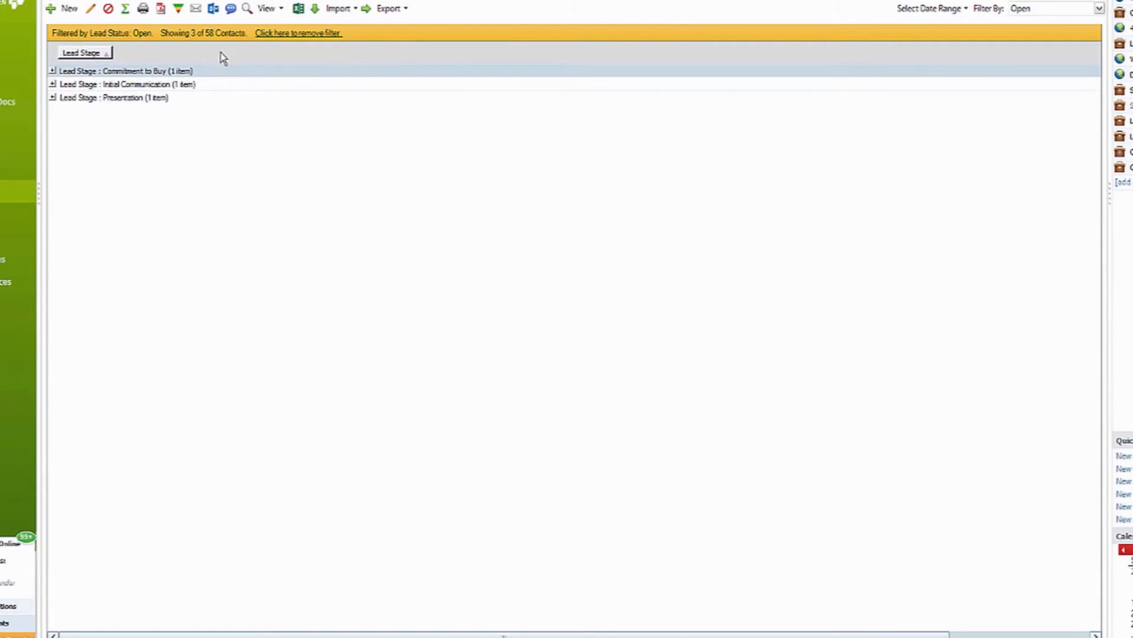
pyautogui.click(52, 71)
pyautogui.click(53, 115)
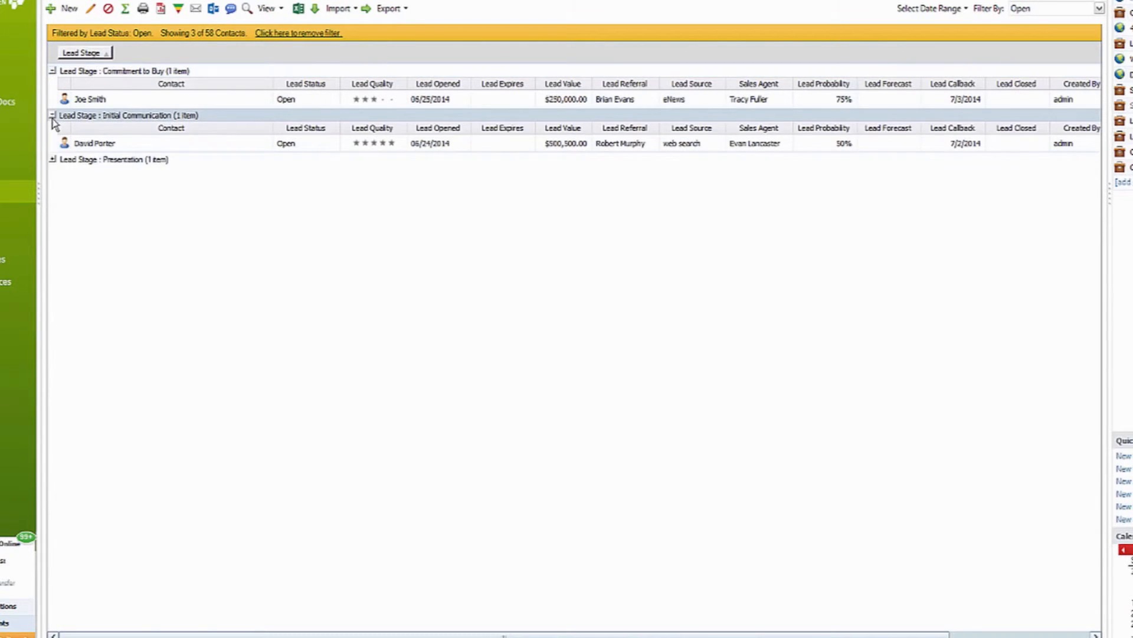
pyautogui.click(52, 160)
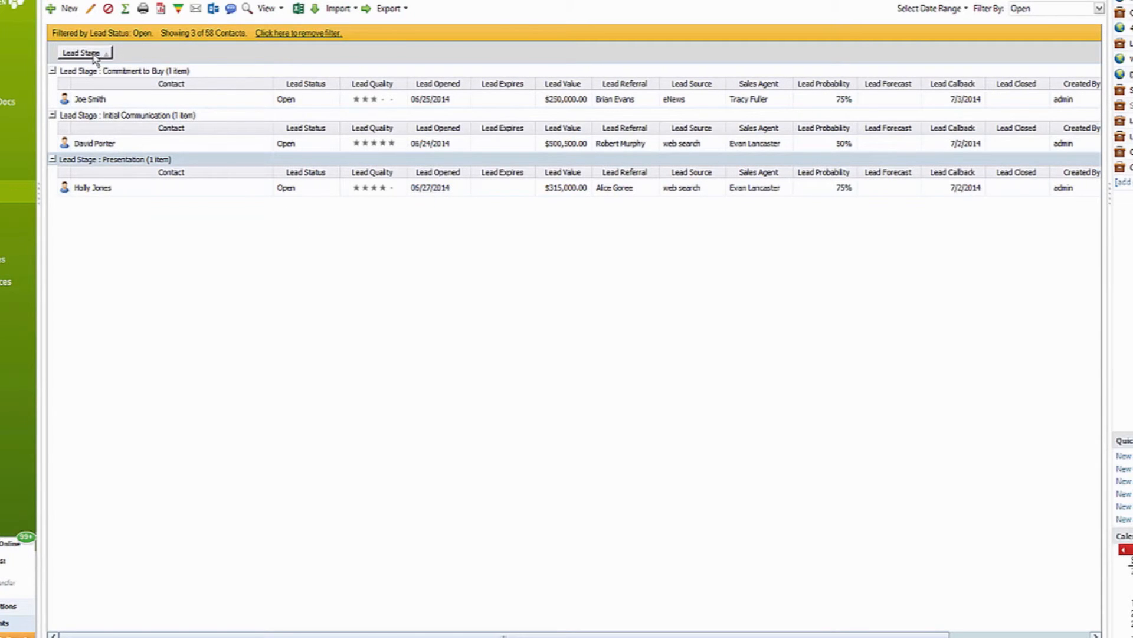
pyautogui.moveTo(95, 58); pyautogui.dragTo(113, 110)
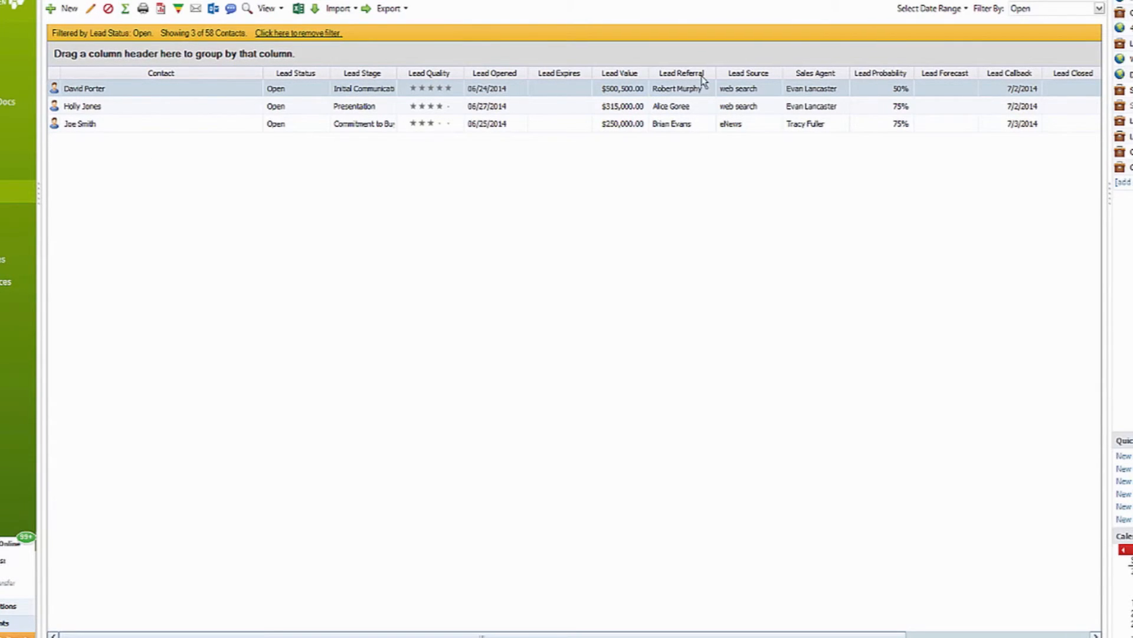
# Group the leads by Lead Source and, within each source, by Sales Agent, and expand all the groups.
pyautogui.moveTo(752, 80); pyautogui.dragTo(721, 58)
pyautogui.click(53, 71)
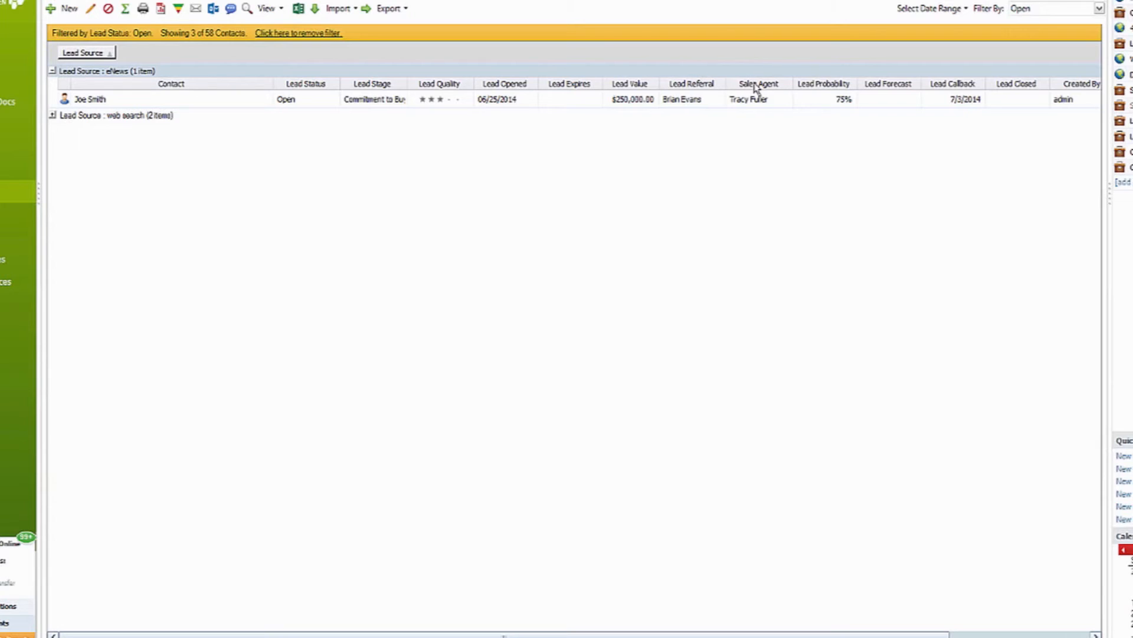
pyautogui.moveTo(755, 85); pyautogui.dragTo(710, 58)
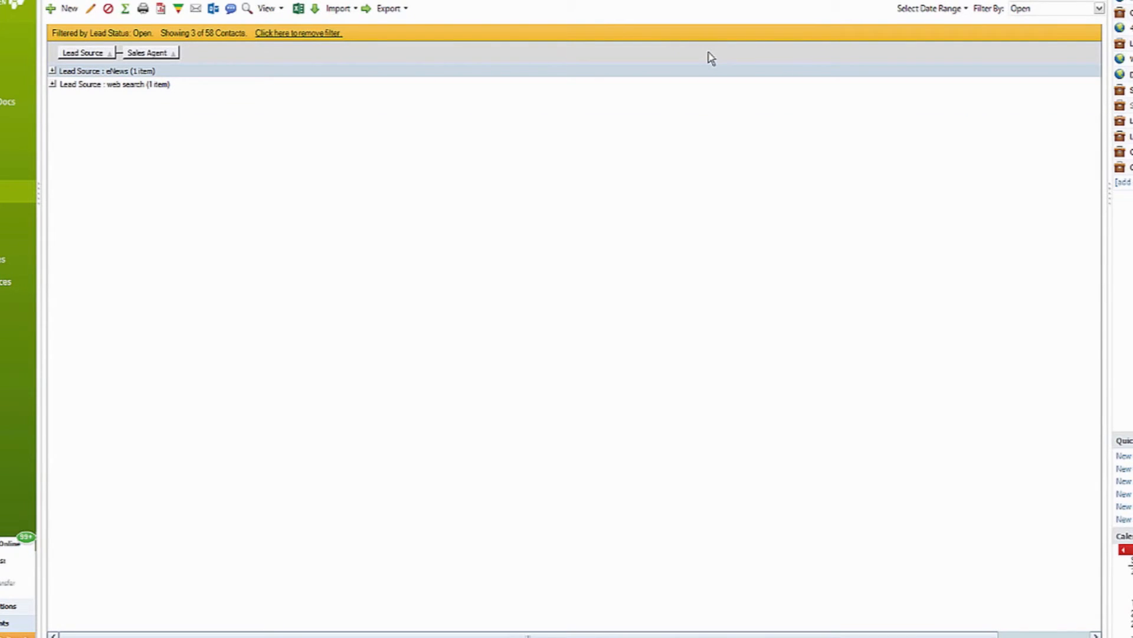
pyautogui.click(52, 71)
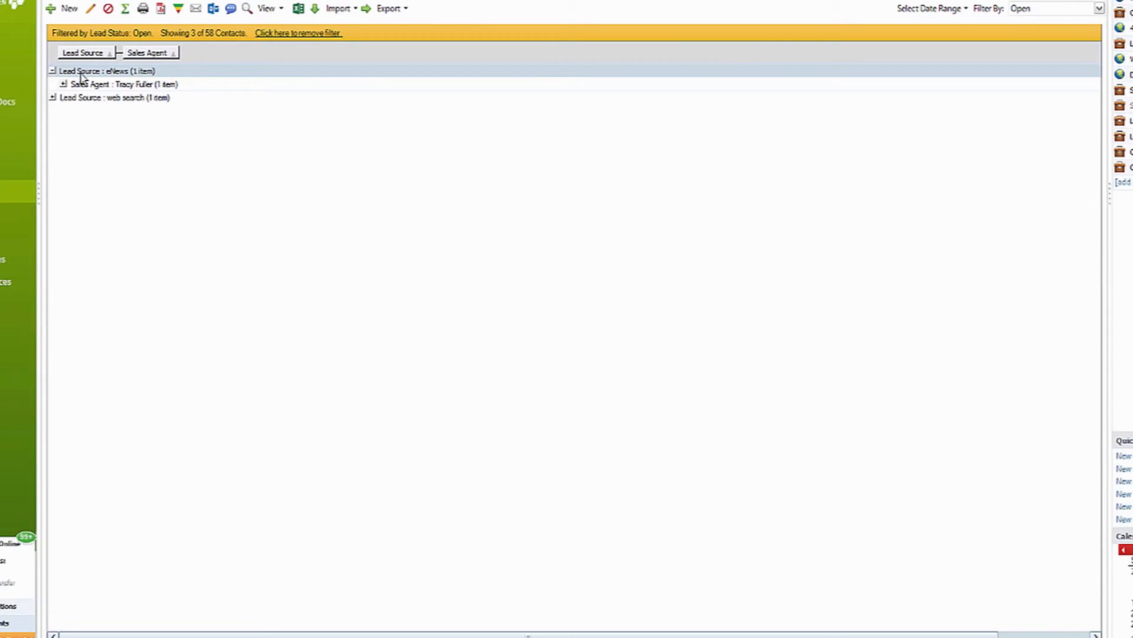
pyautogui.click(52, 97)
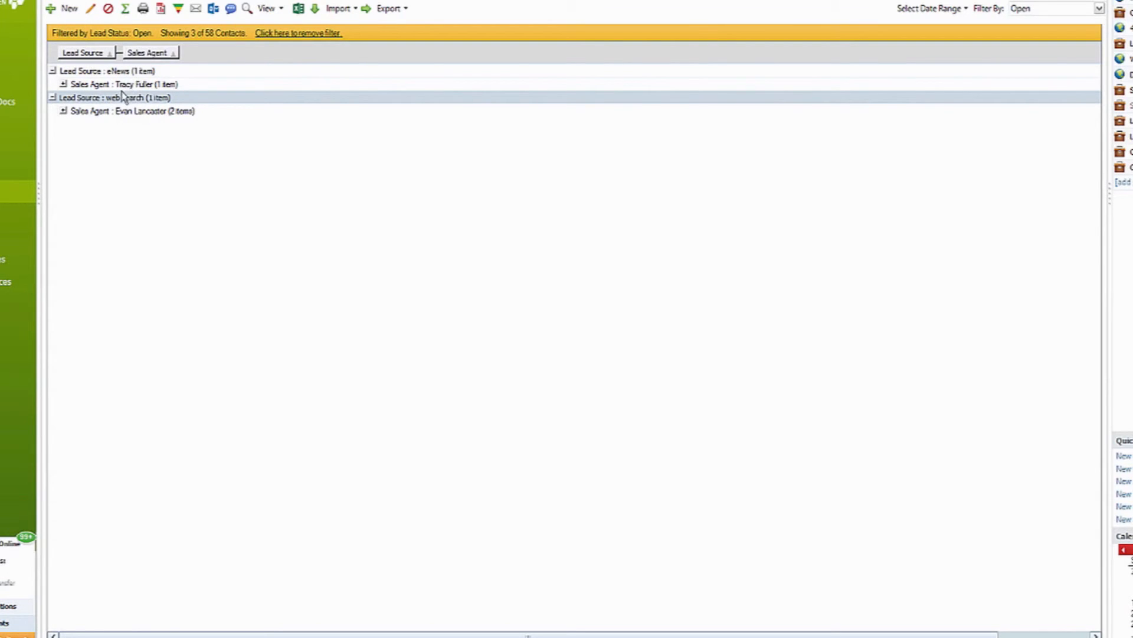
pyautogui.click(63, 84)
pyautogui.click(63, 142)
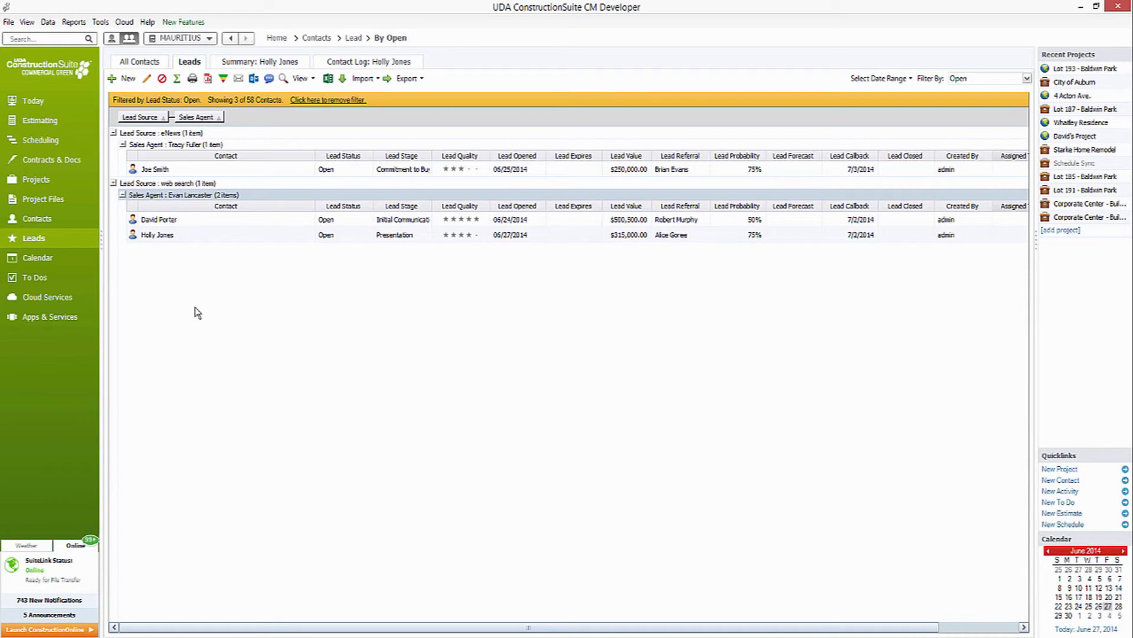
# Open the Lead Pipeline report, change its chart type to Weighted, and examine the lead values per stage.
pyautogui.click(75, 23)
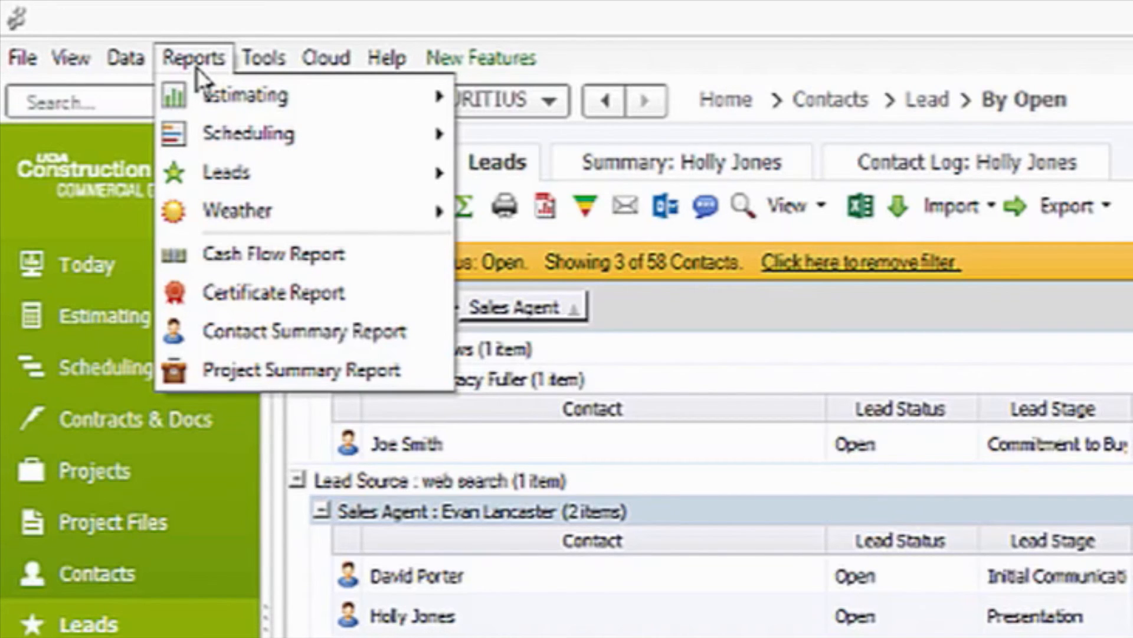
pyautogui.moveTo(242, 165)
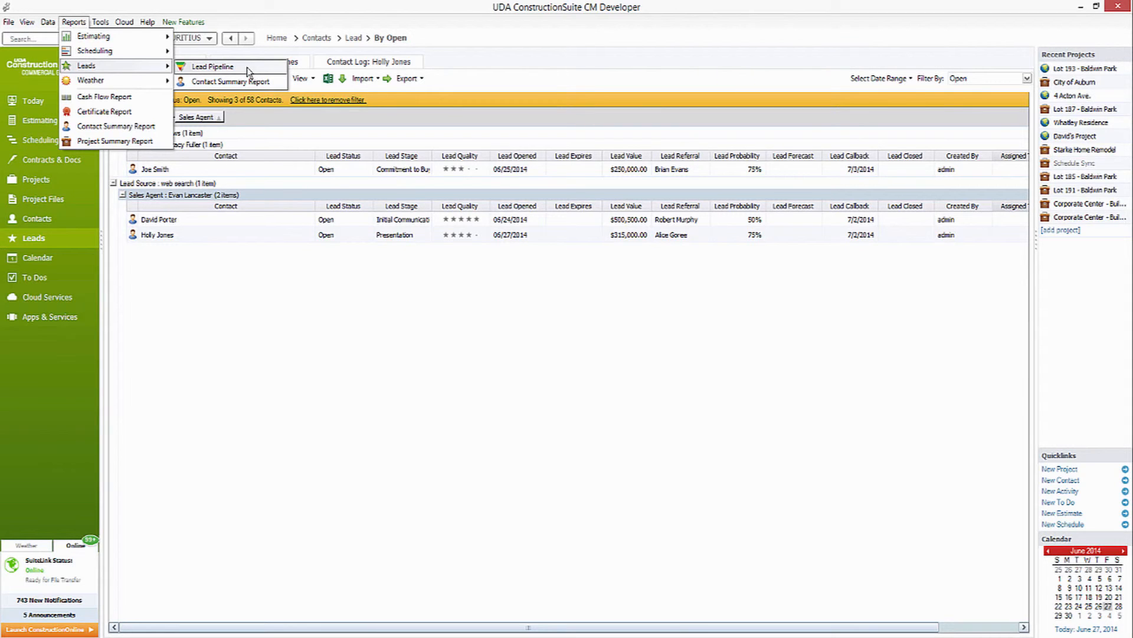
pyautogui.click(247, 67)
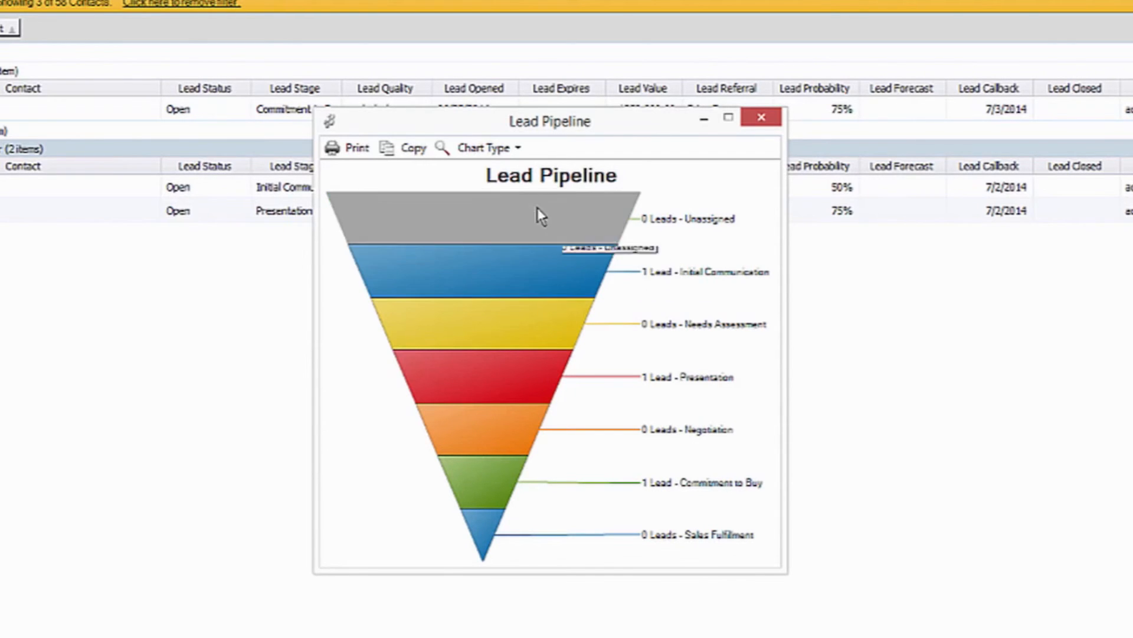
pyautogui.click(504, 150)
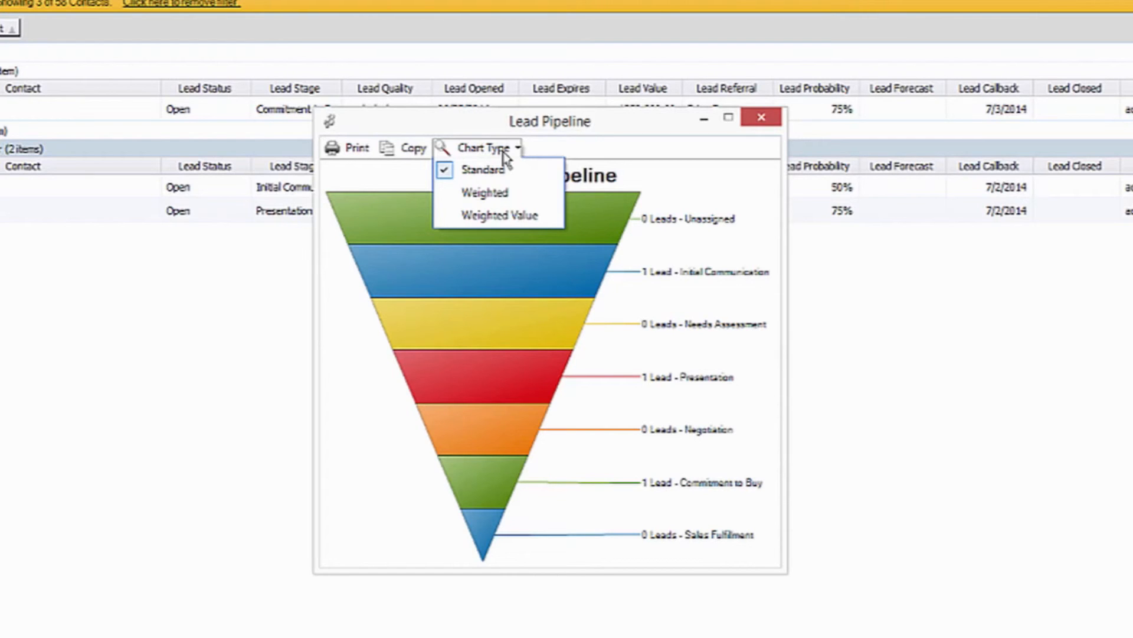
pyautogui.click(504, 195)
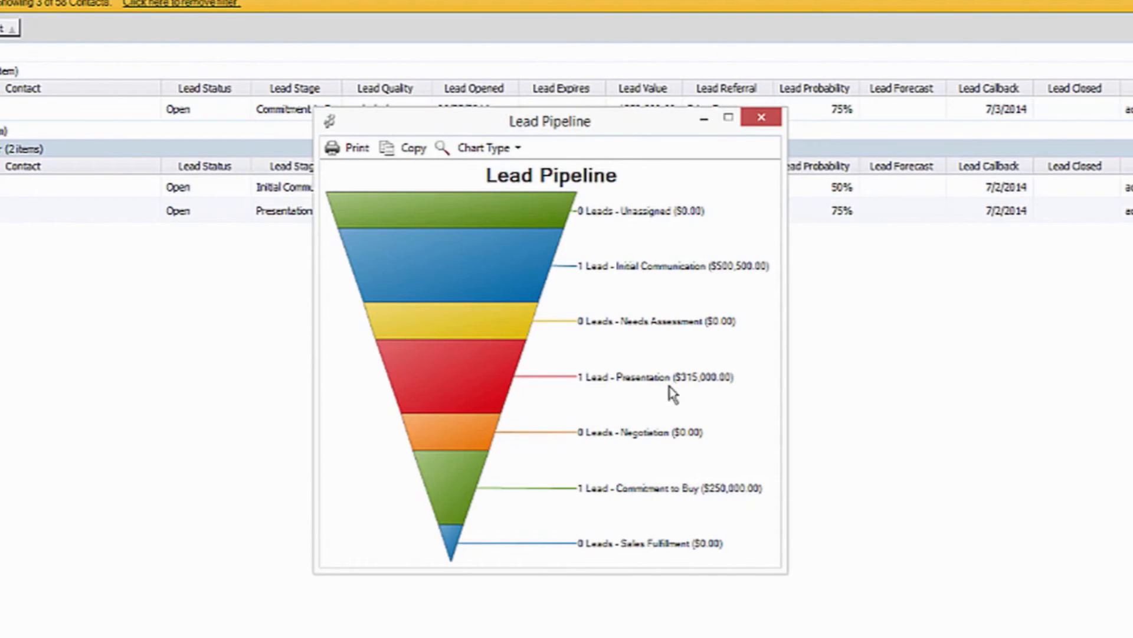
pyautogui.moveTo(477, 494)
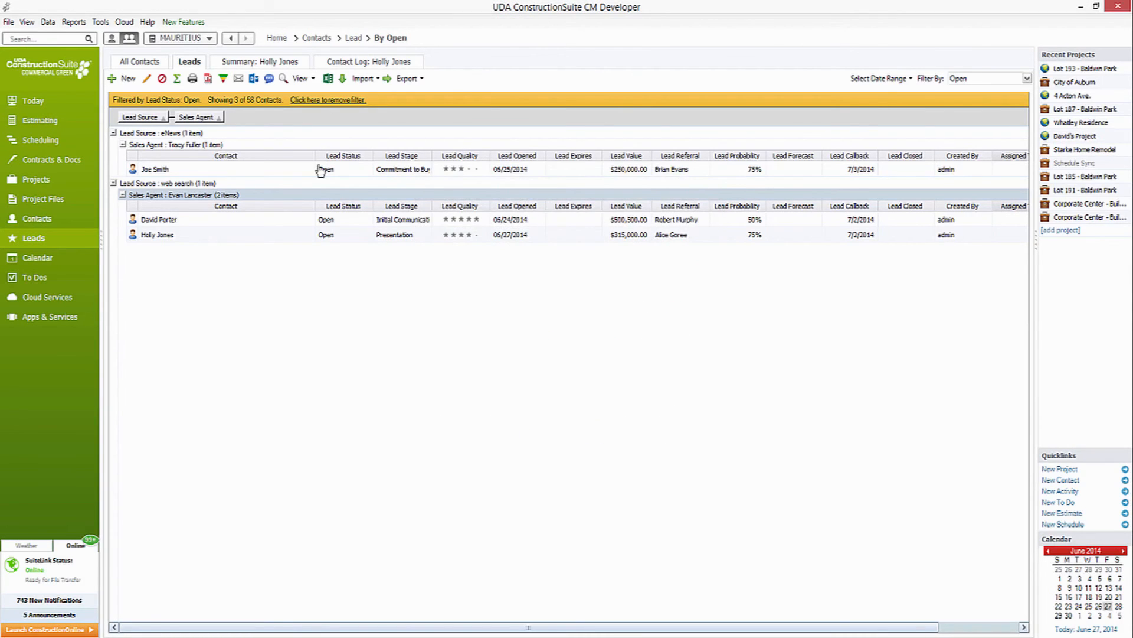
# Start a Contact Summary Report for leads and limit the included contacts to the Open lead status.
pyautogui.click(74, 23)
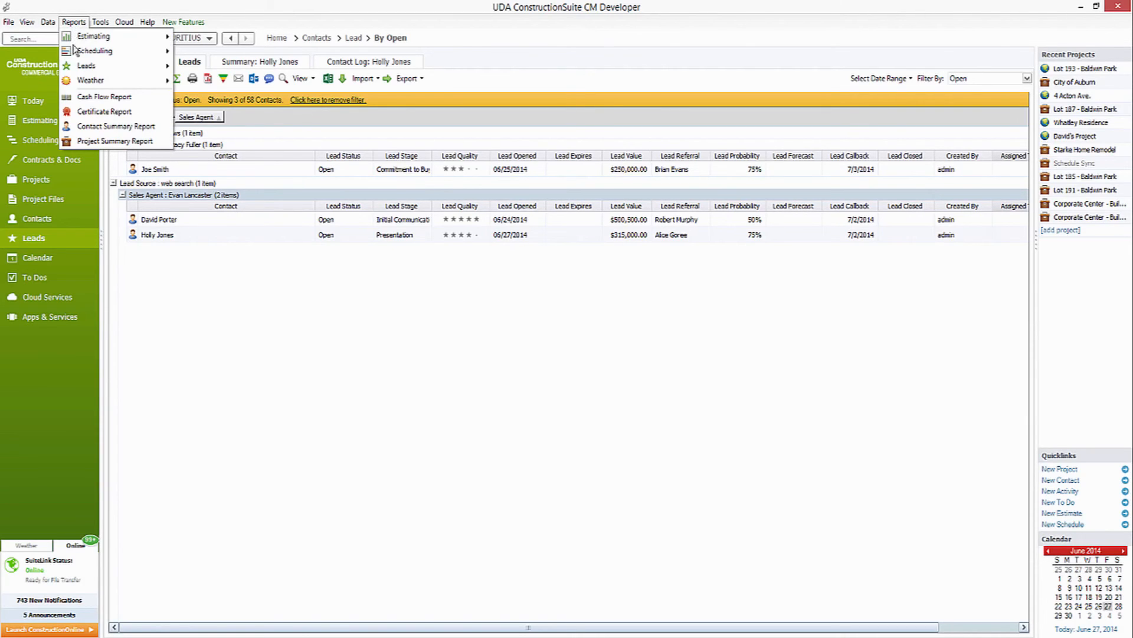
pyautogui.moveTo(88, 66)
pyautogui.click(230, 82)
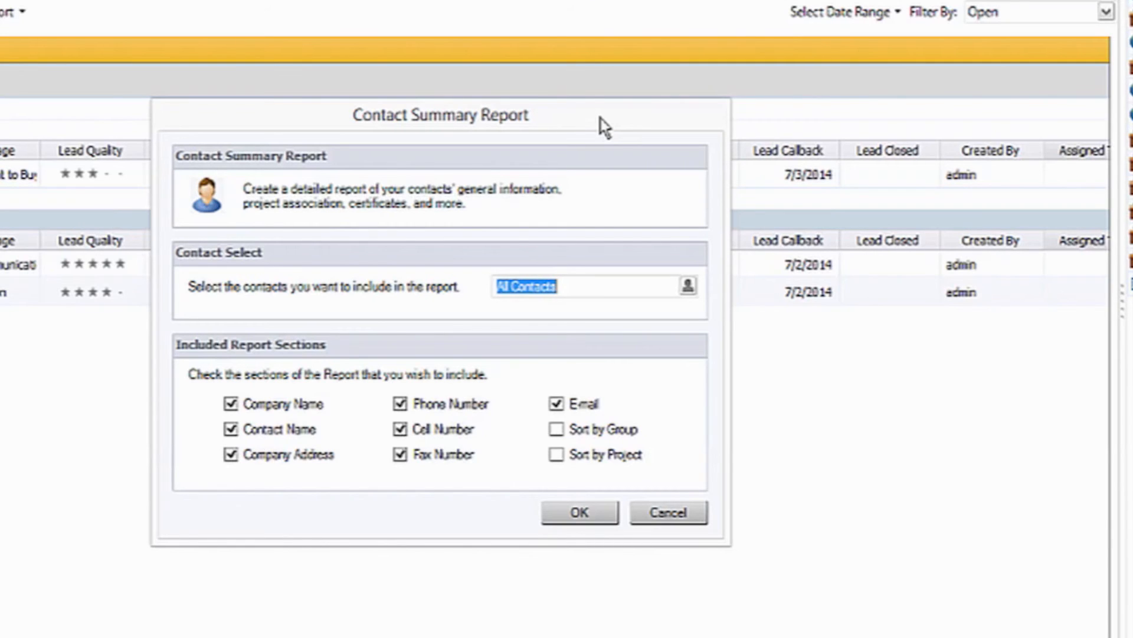
pyautogui.click(688, 285)
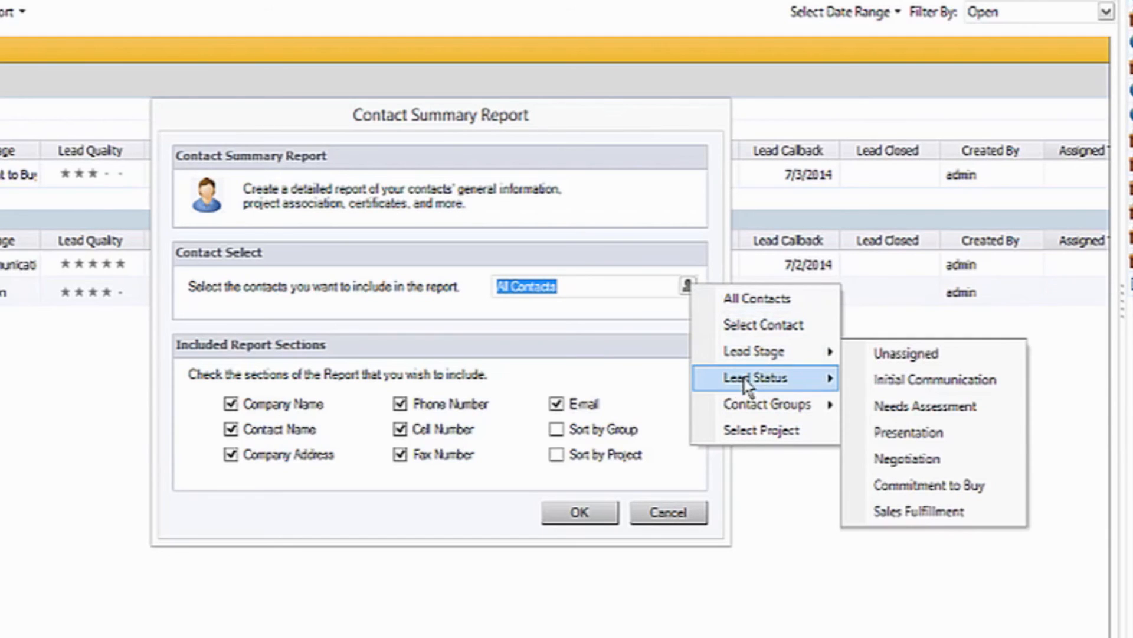
pyautogui.moveTo(747, 385)
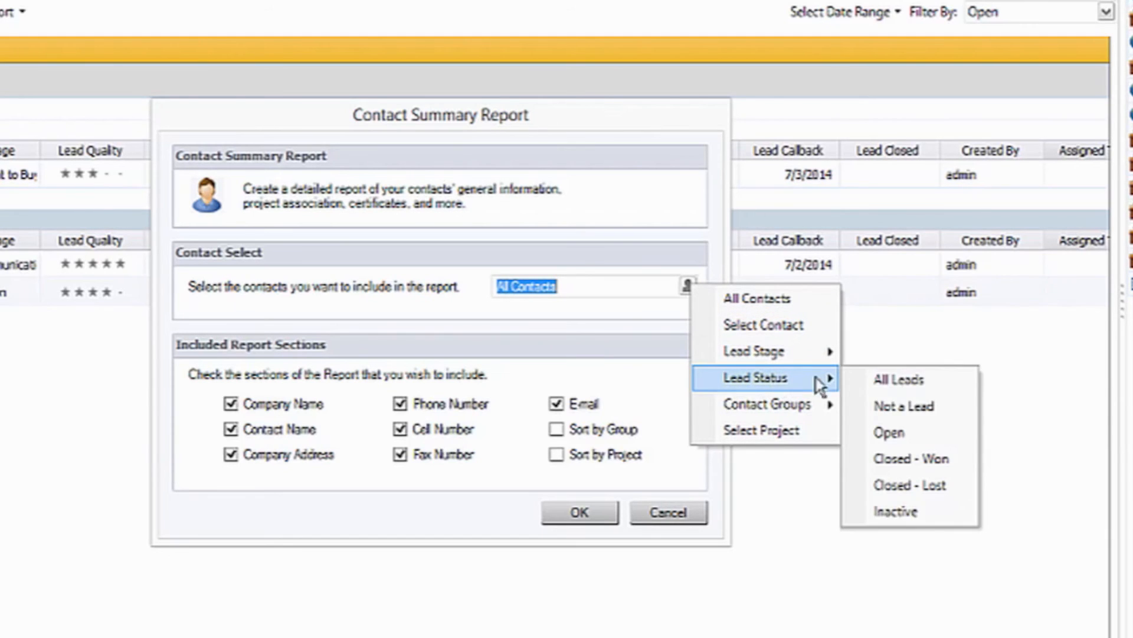
pyautogui.click(912, 436)
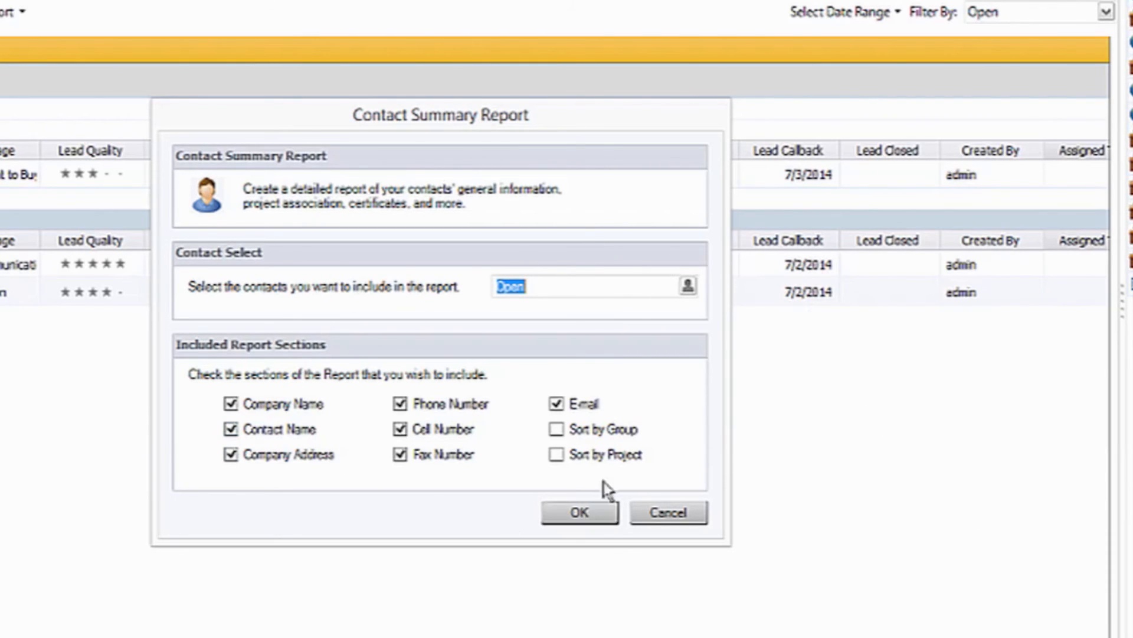
# Exclude the Fax Number section and generate the Contact Summary Report.
pyautogui.click(401, 456)
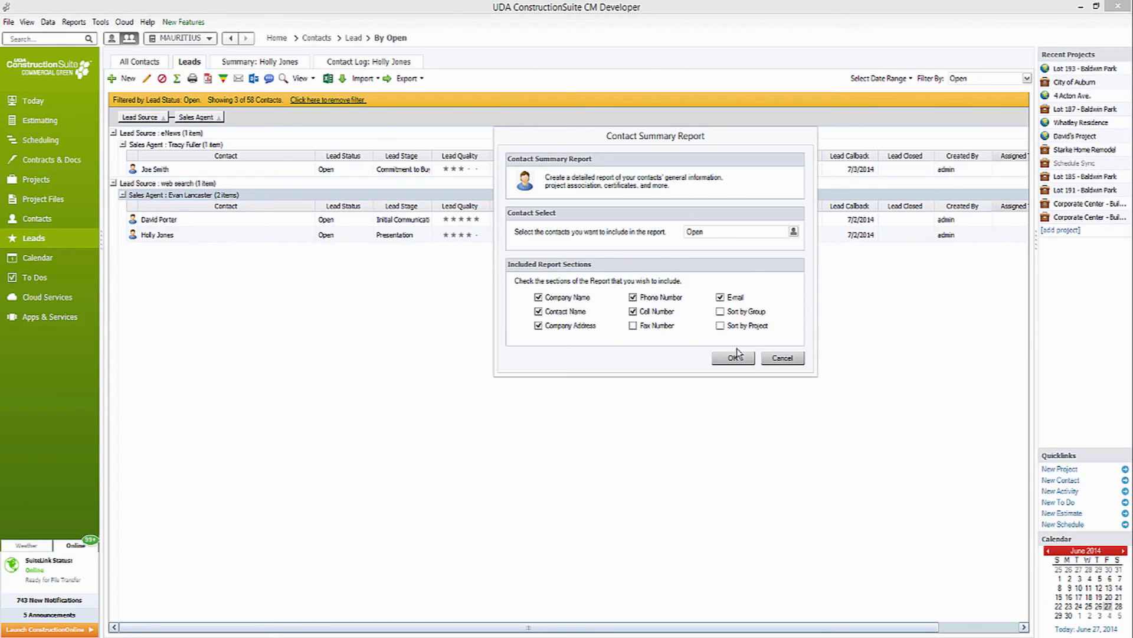
pyautogui.click(579, 510)
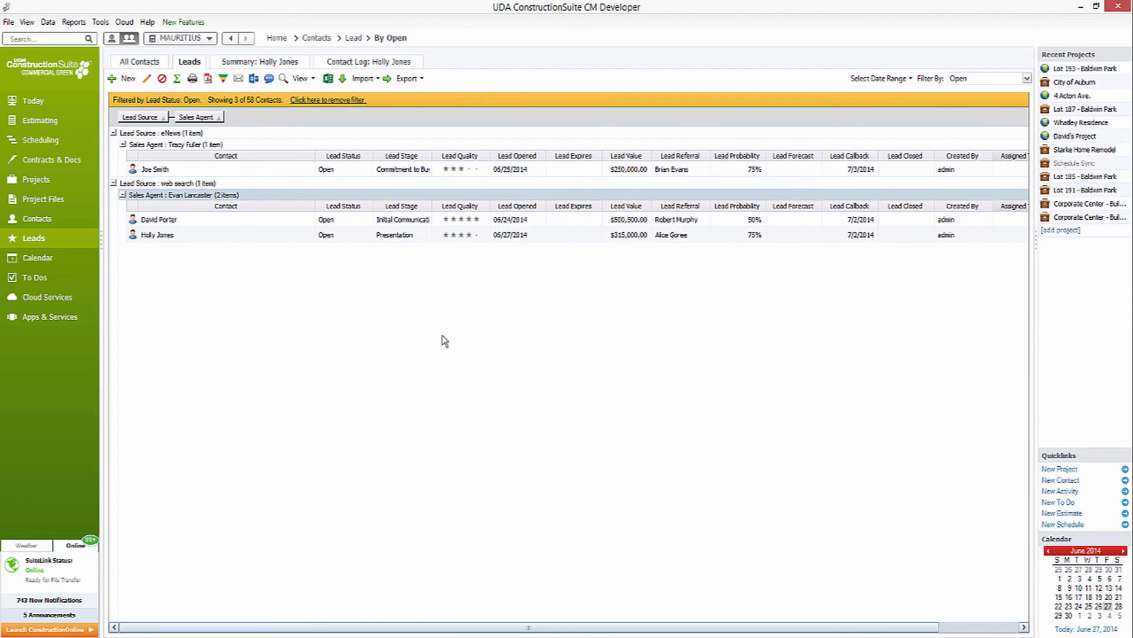
pyautogui.click(630, 423)
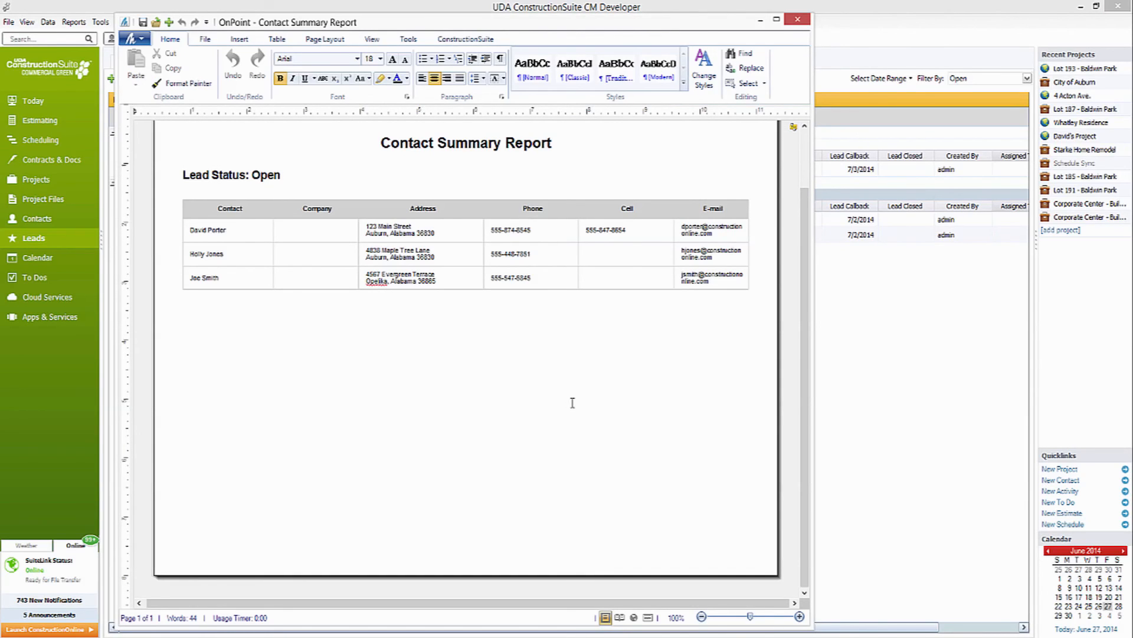
# Widen the report table's E-mail column at the expense of the Cell column so each address fits on one line.
pyautogui.click(570, 402)
pyautogui.moveTo(673, 208); pyautogui.dragTo(639, 206)
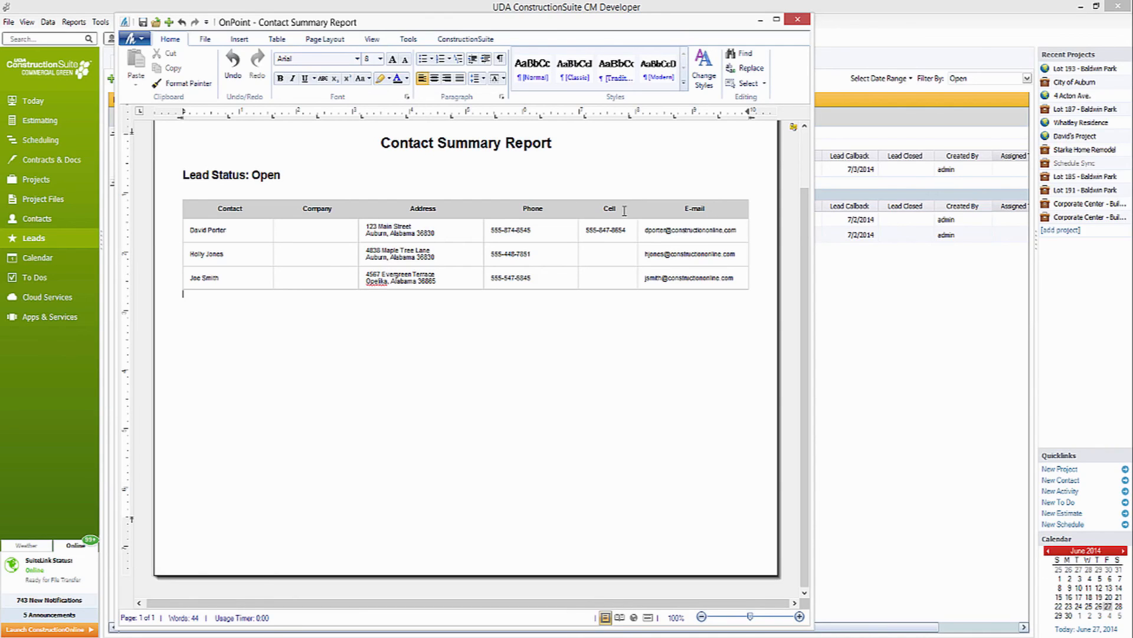
# Look over the report editor's Email As Attachment and ConstructionSuite commands, and close the report without saving changes.
pyautogui.click(406, 41)
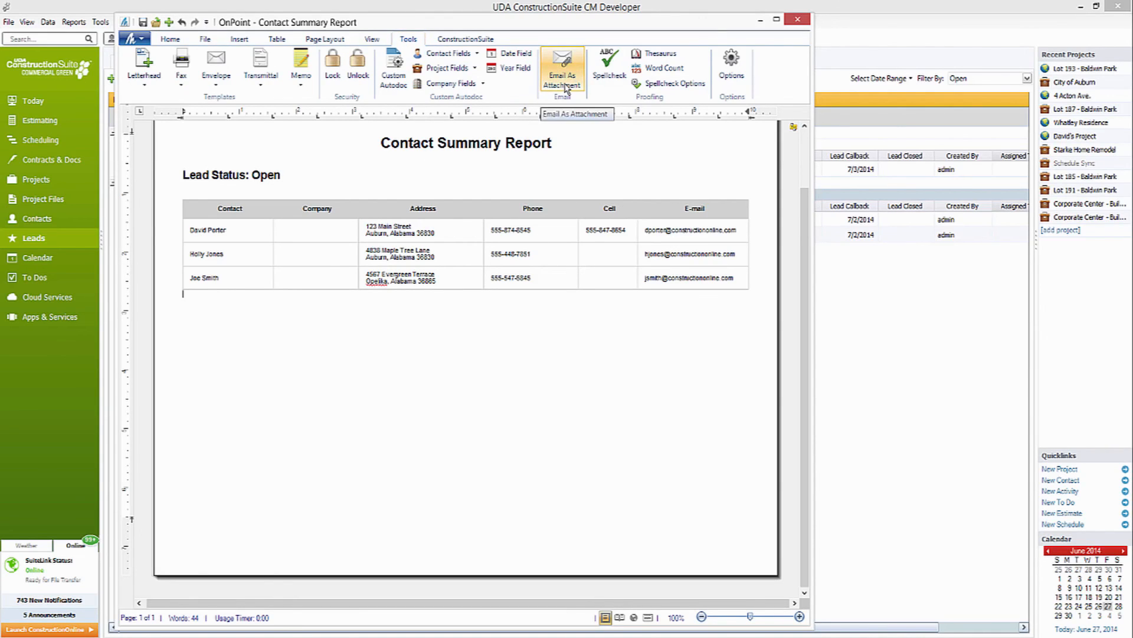
pyautogui.click(471, 39)
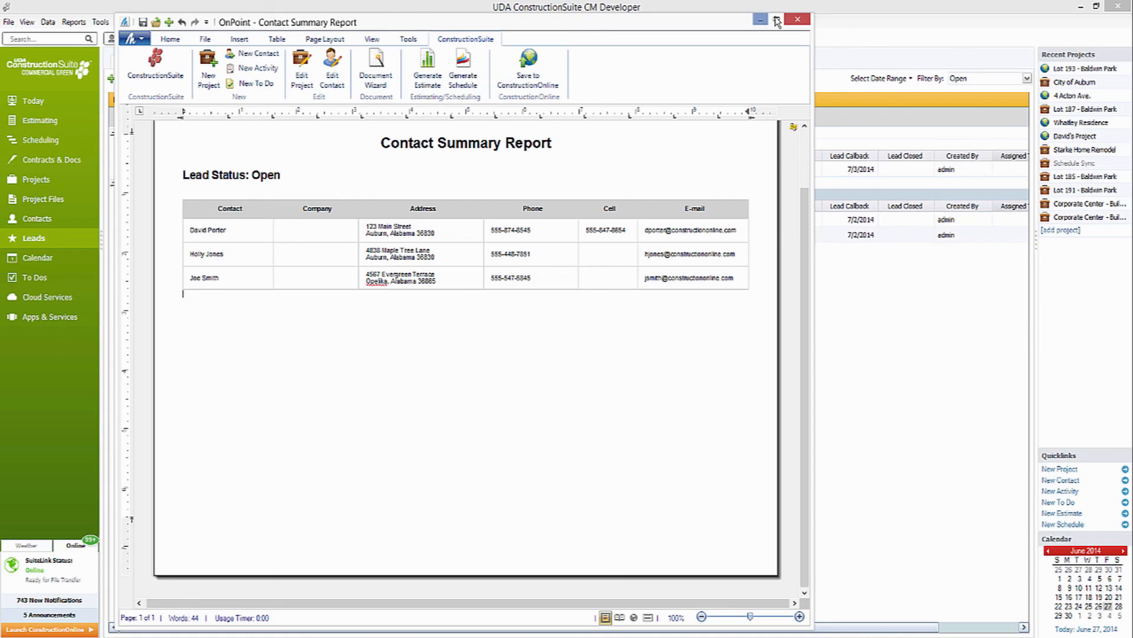
pyautogui.click(797, 21)
pyautogui.click(520, 360)
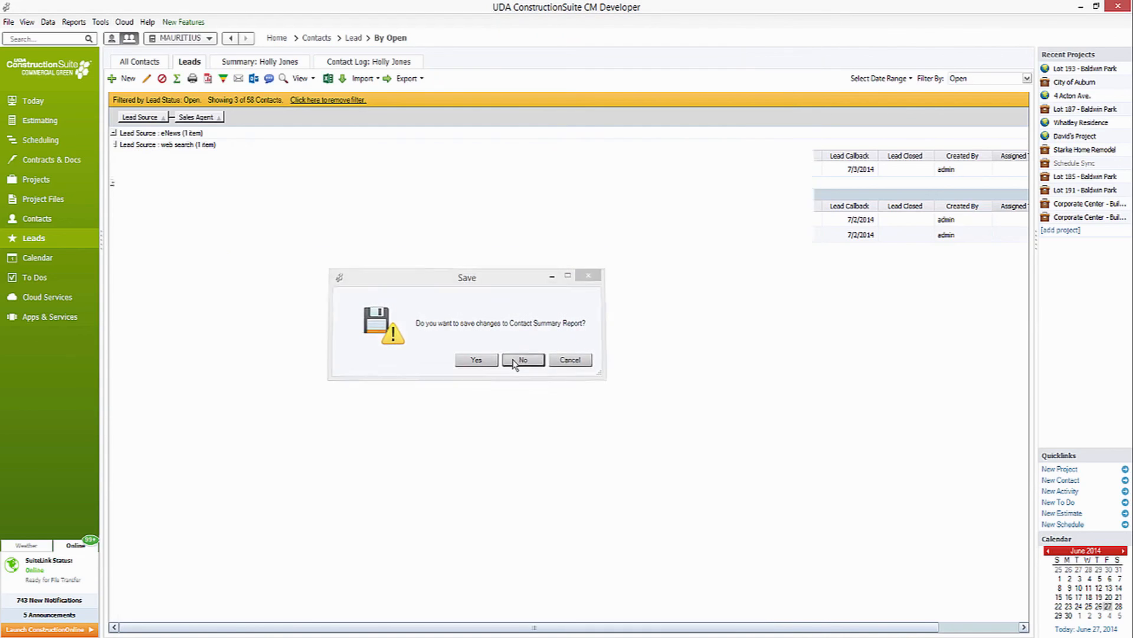